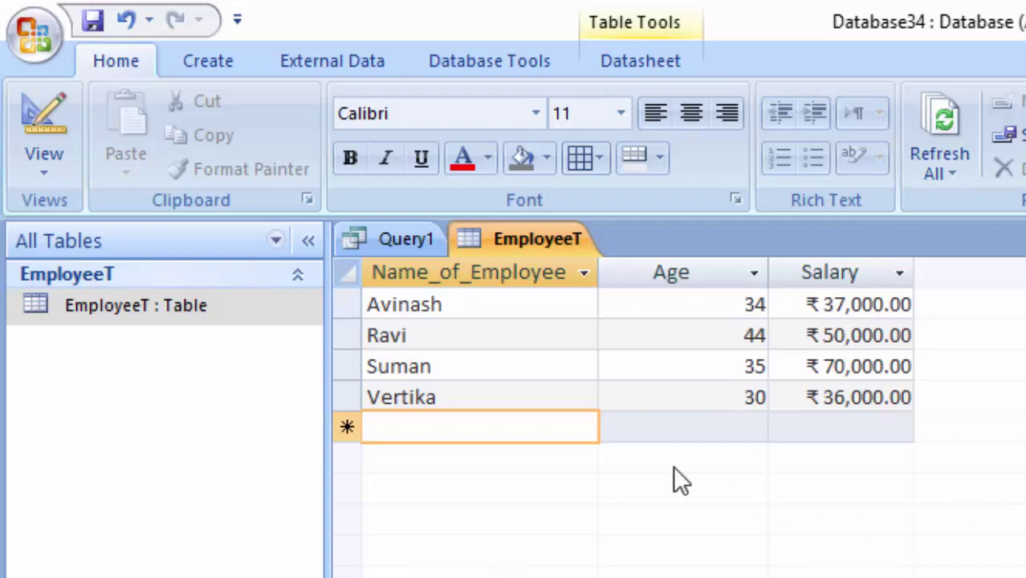
Review Query1's CREATE TABLE SQL, selecting the Name_of_Employee and Age column definitions
click(376, 239)
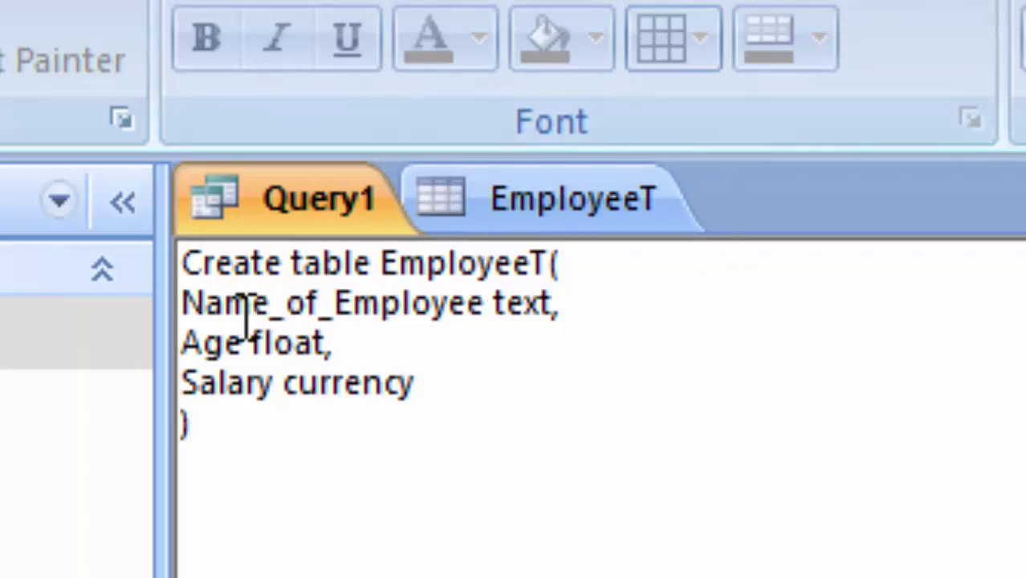
drag(182, 303, 366, 341)
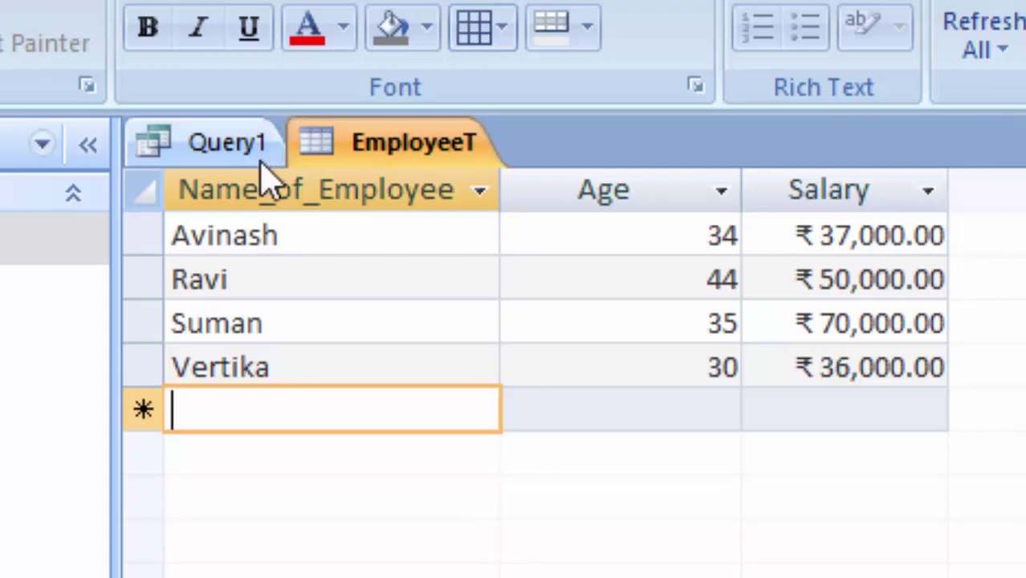
click(237, 155)
Save Query1 under the name EmployeeQ and return to the EmployeeT datasheet
right_click(241, 155)
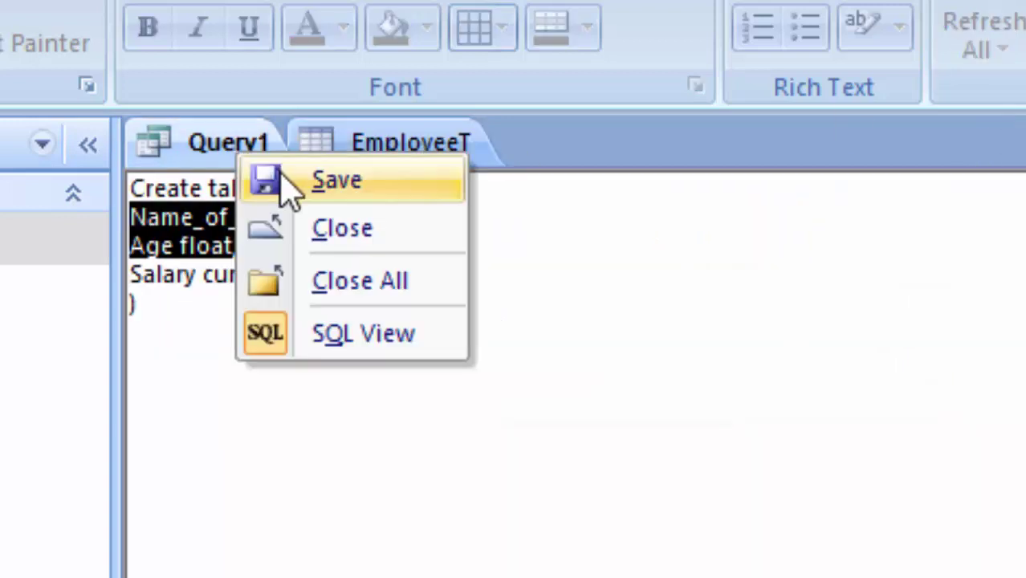
click(281, 177)
key(BackSpace)
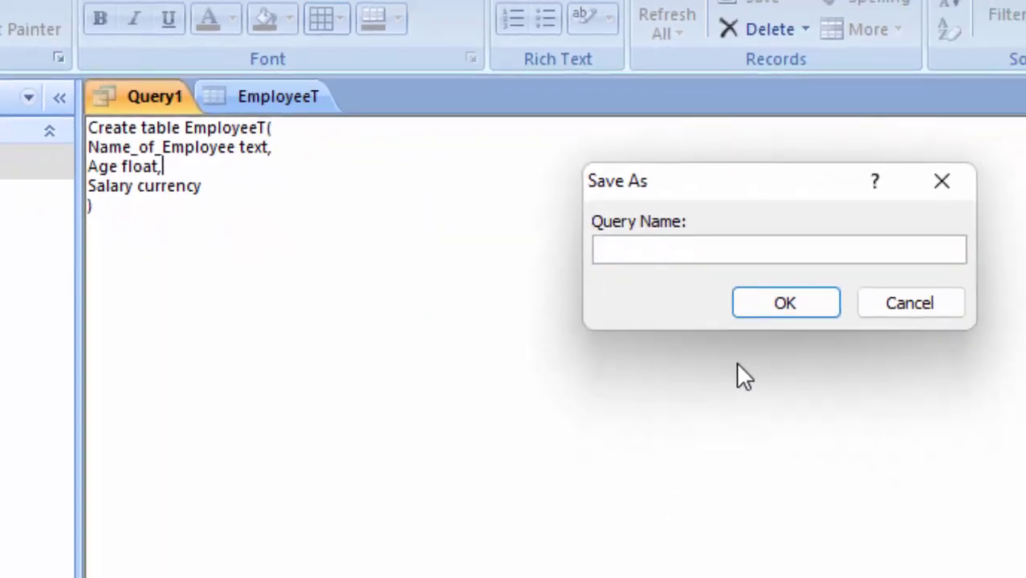
text(Em)
text(p)
text(lo)
text(yee)
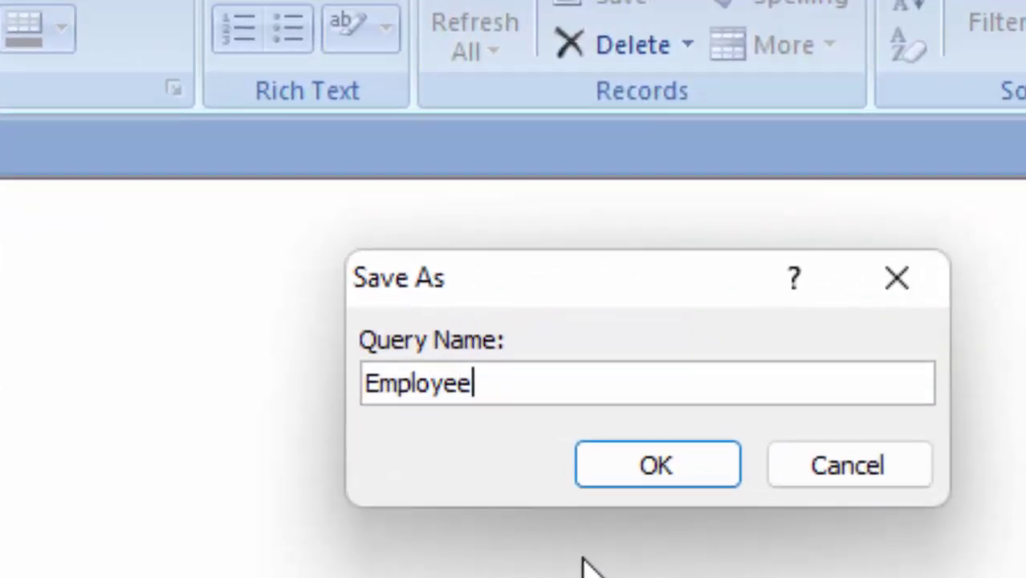
text(Q)
key(Return)
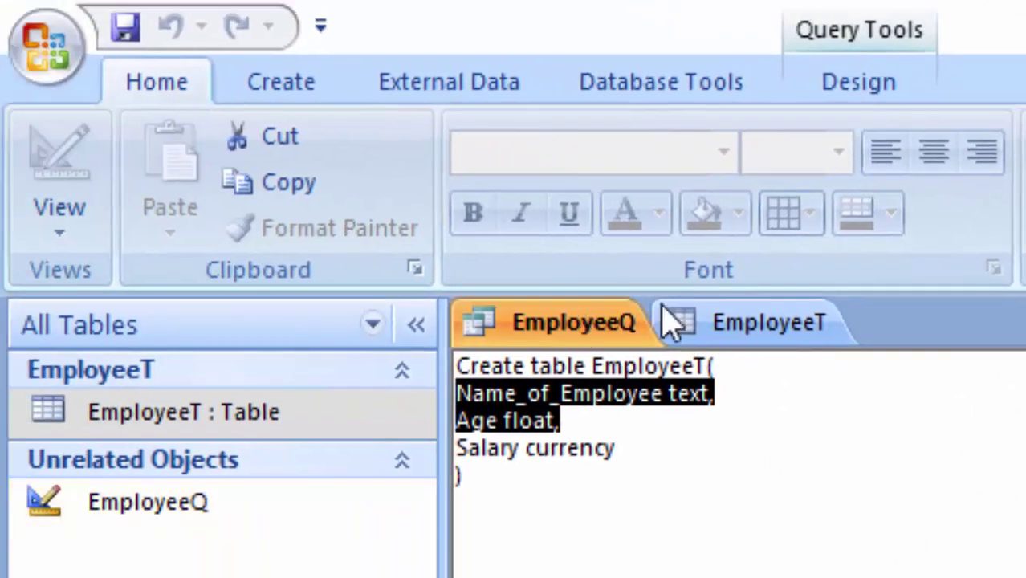
right_click(767, 323)
click(729, 355)
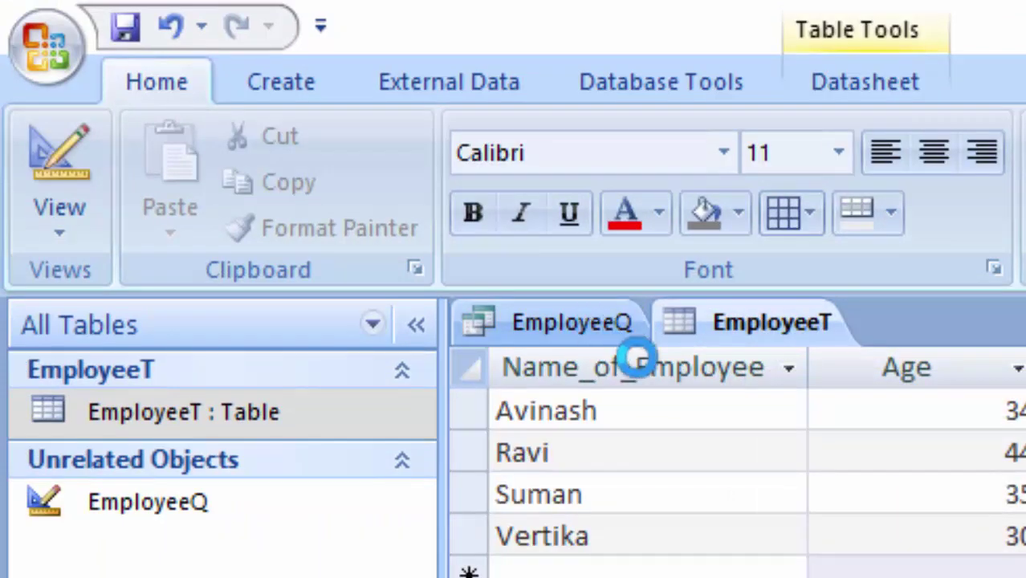
Close the EmployeeT table and the EmployeeQ query
click(769, 329)
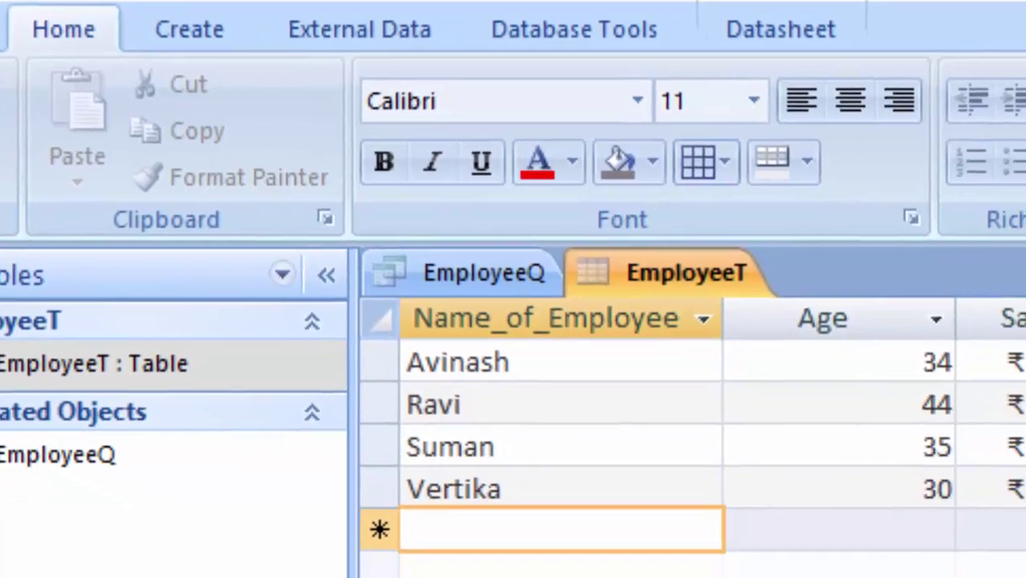
key(ctrl+F4)
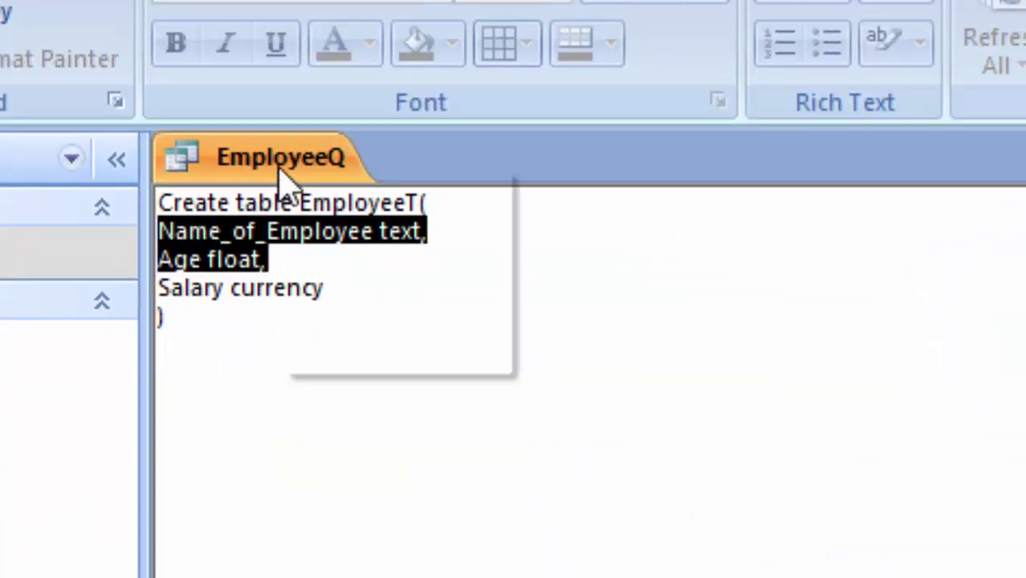
right_click(282, 177)
click(329, 241)
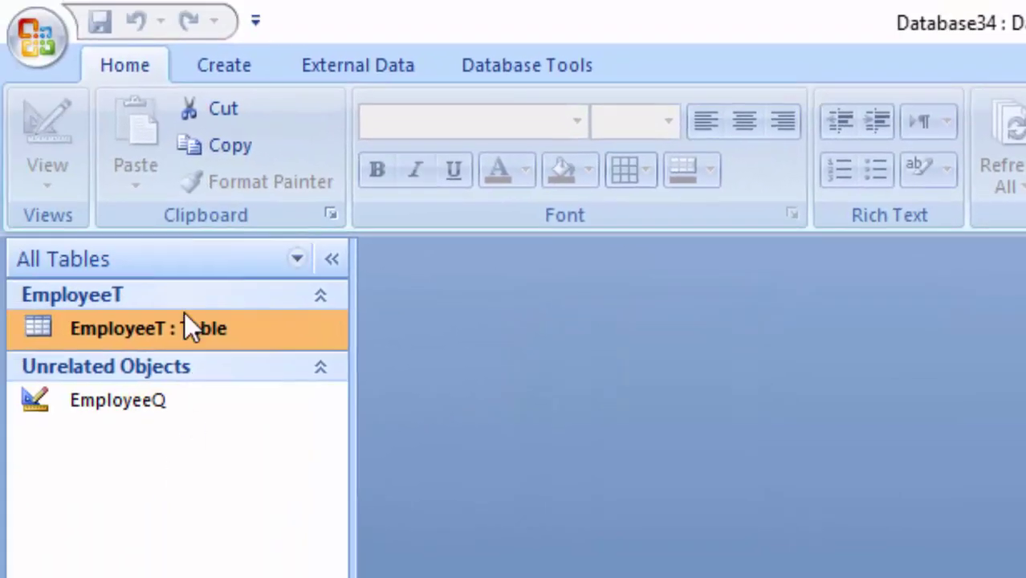
Start a new query design in SQL View, with the text beginning SELECT
click(202, 56)
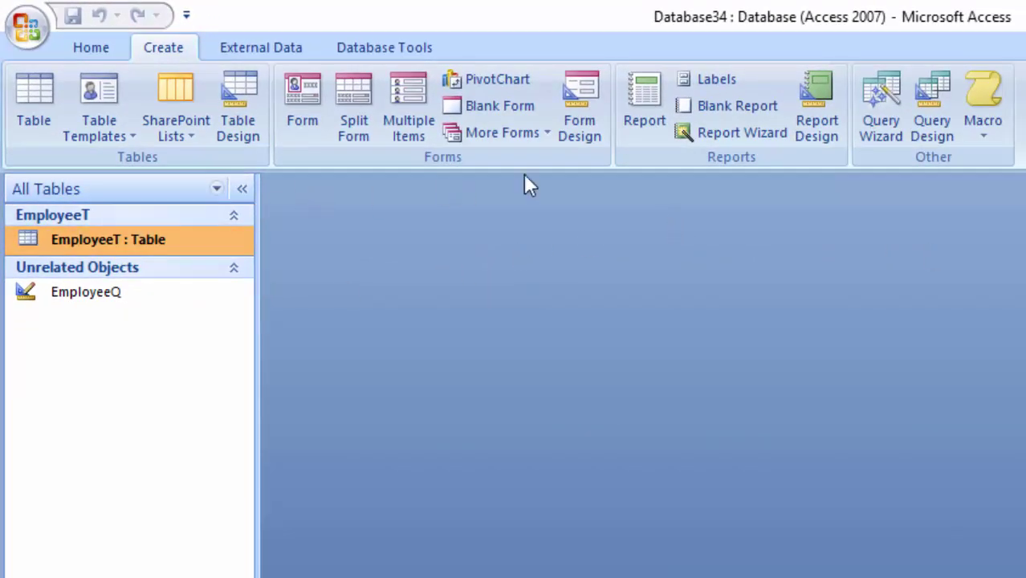
click(934, 100)
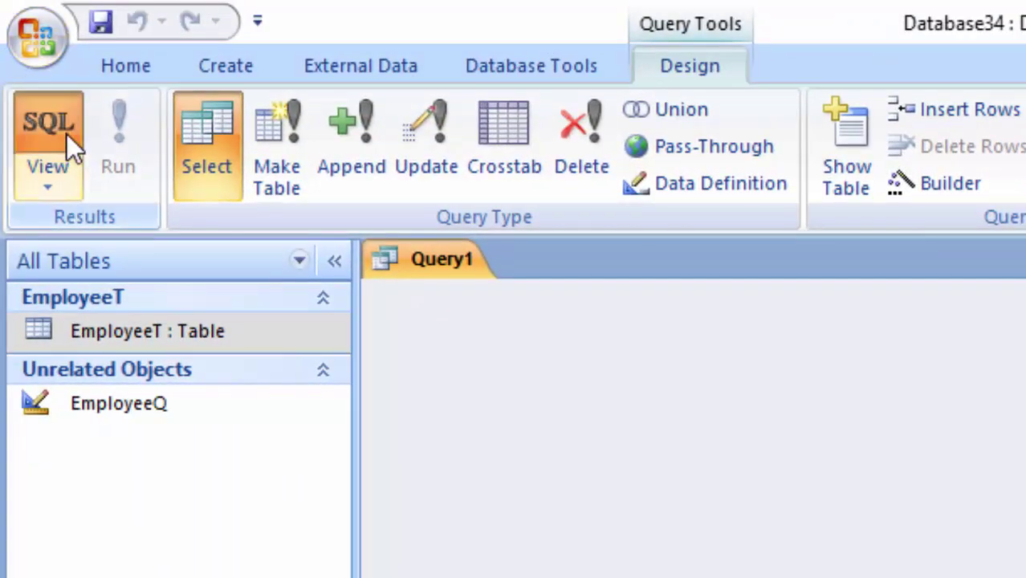
click(67, 134)
click(531, 310)
click(533, 292)
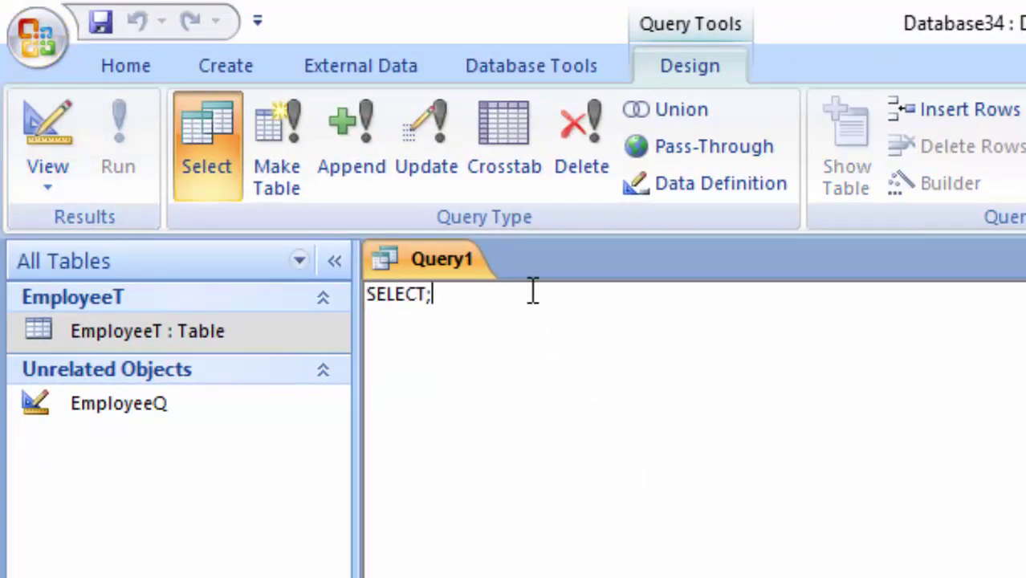
key(BackSpace)
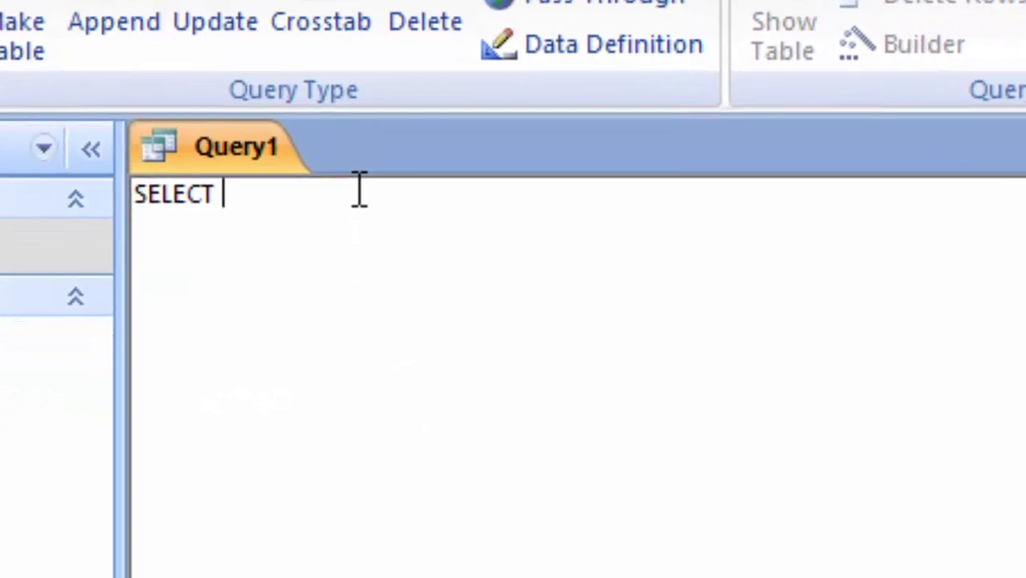
Add an EmployeeT record for an employee aged 34 with salary 50,000
text(F)
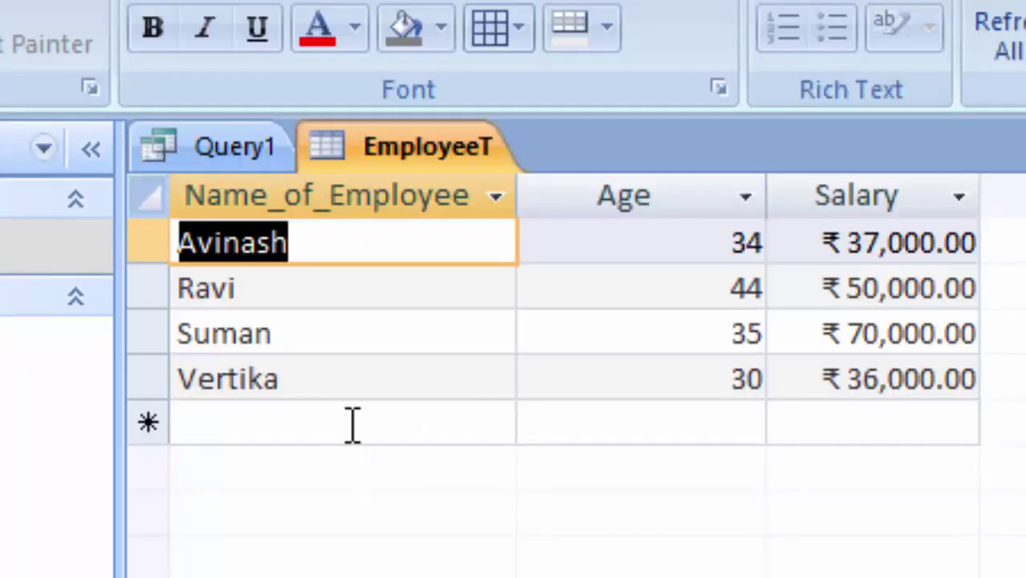
click(353, 422)
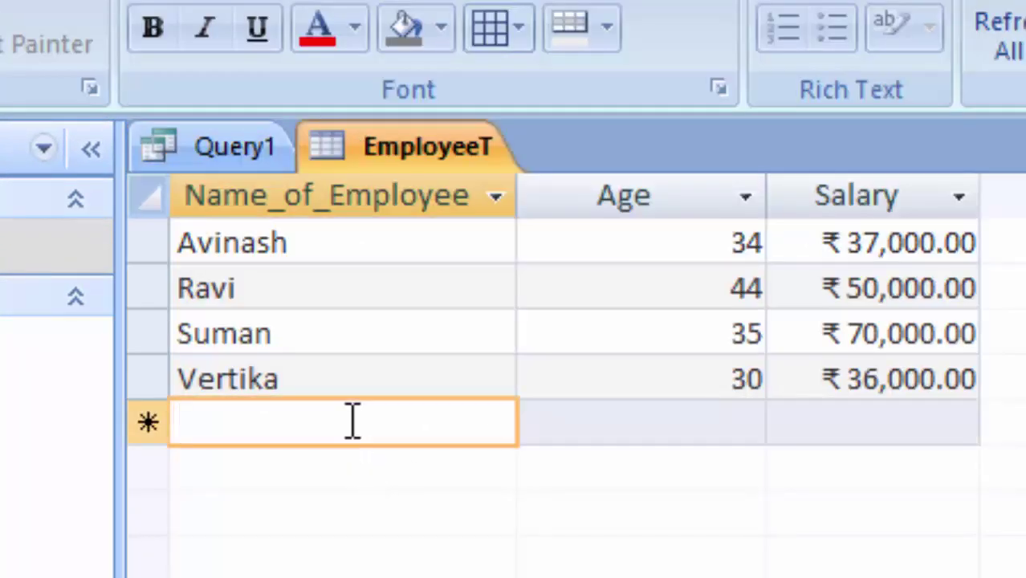
text(Na)
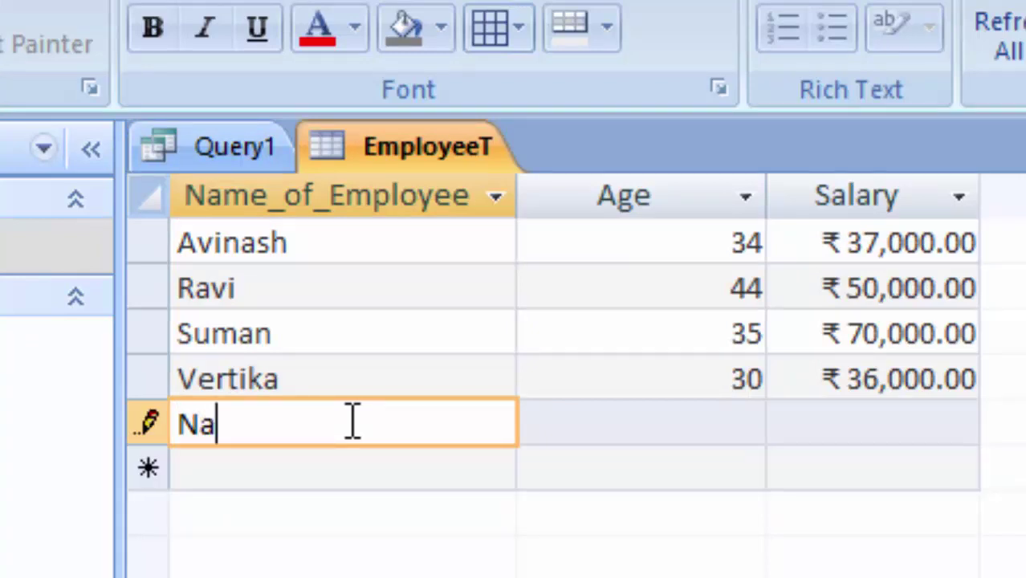
text(ziya)
key(Tab)
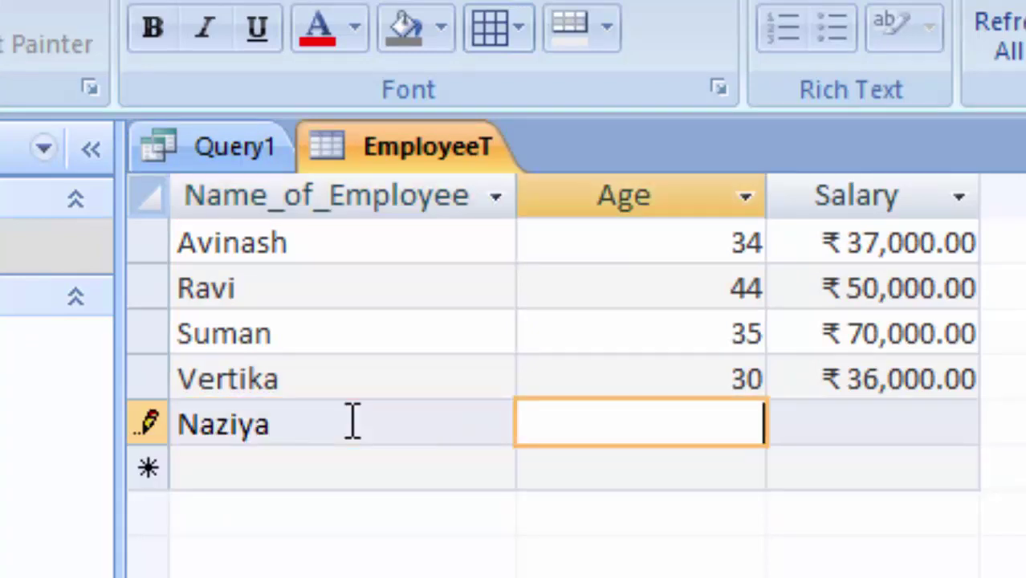
text(34)
key(Tab)
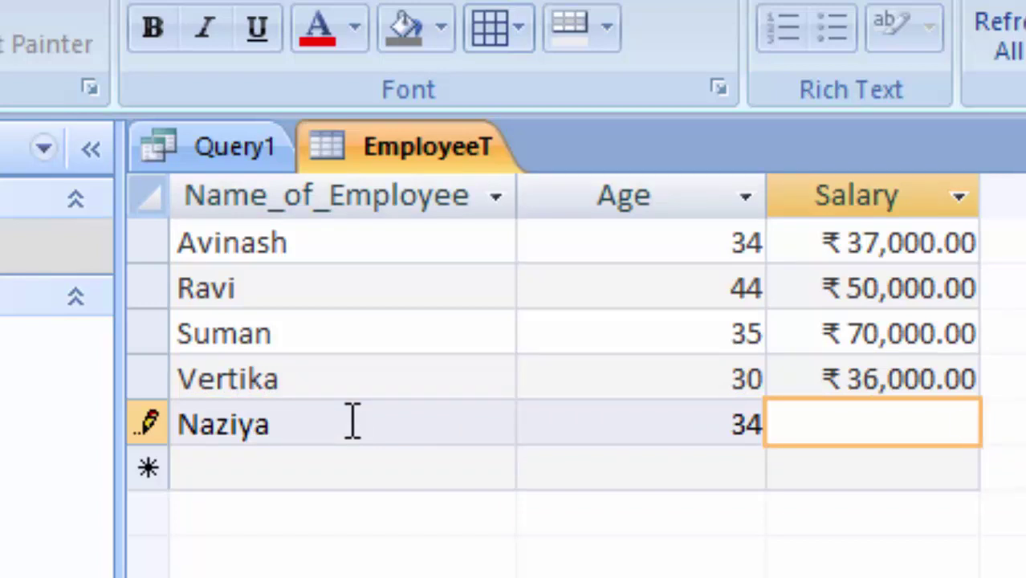
text(50,000)
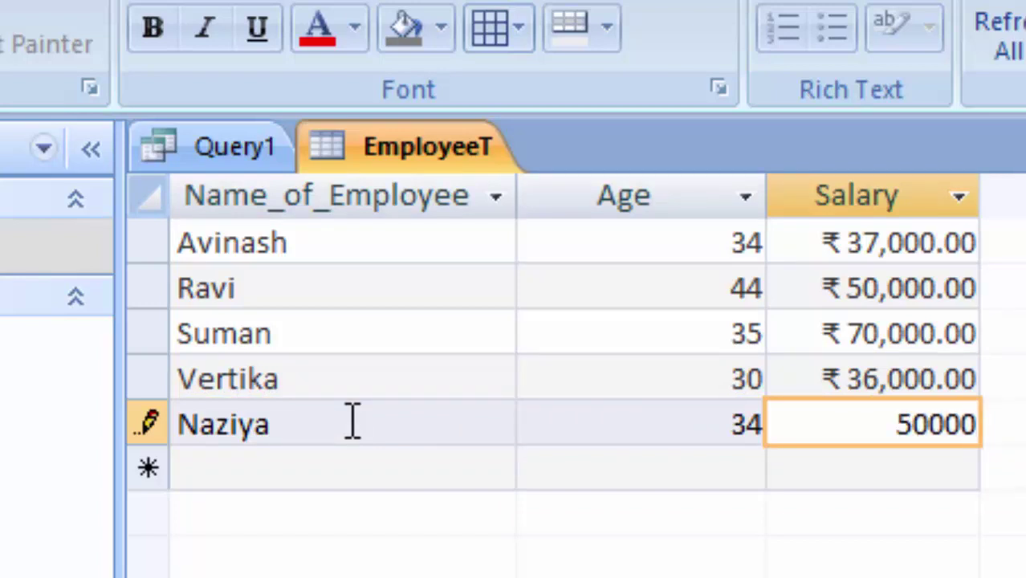
key(Tab)
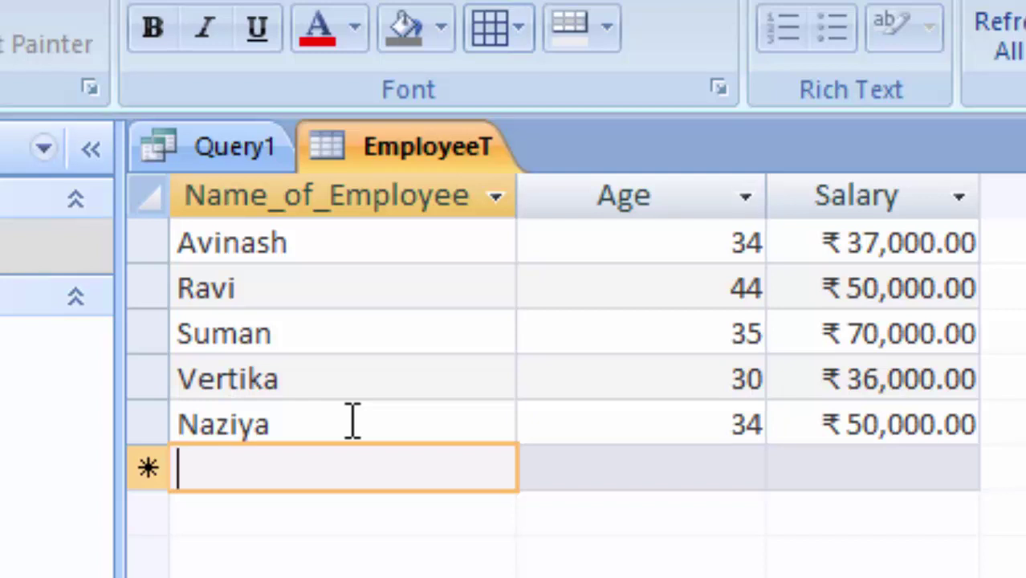
Add another employee record aged 55 with salary 50000
text(Ramesh)
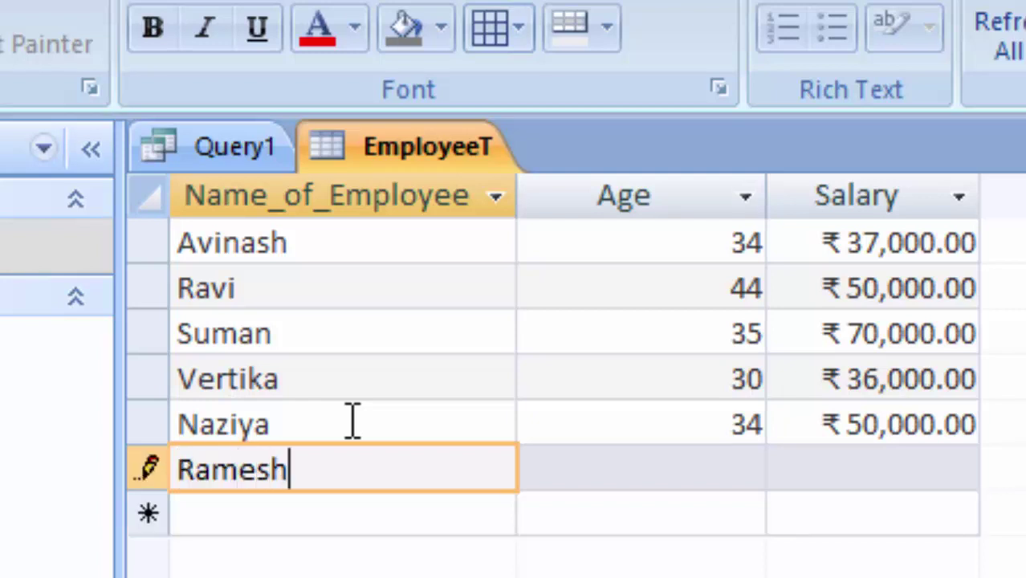
key(Tab)
text(55)
key(Tab)
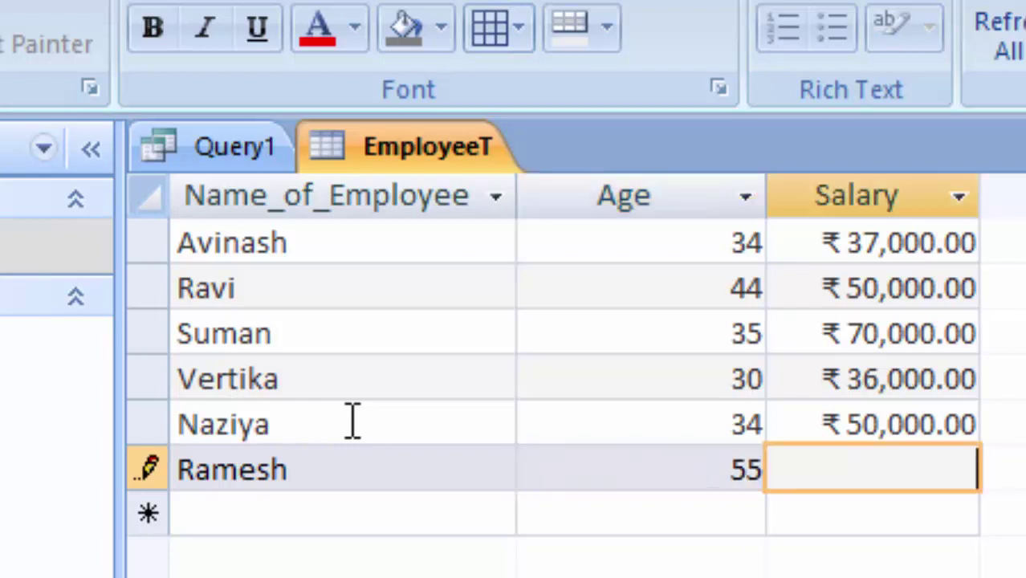
text(5000)
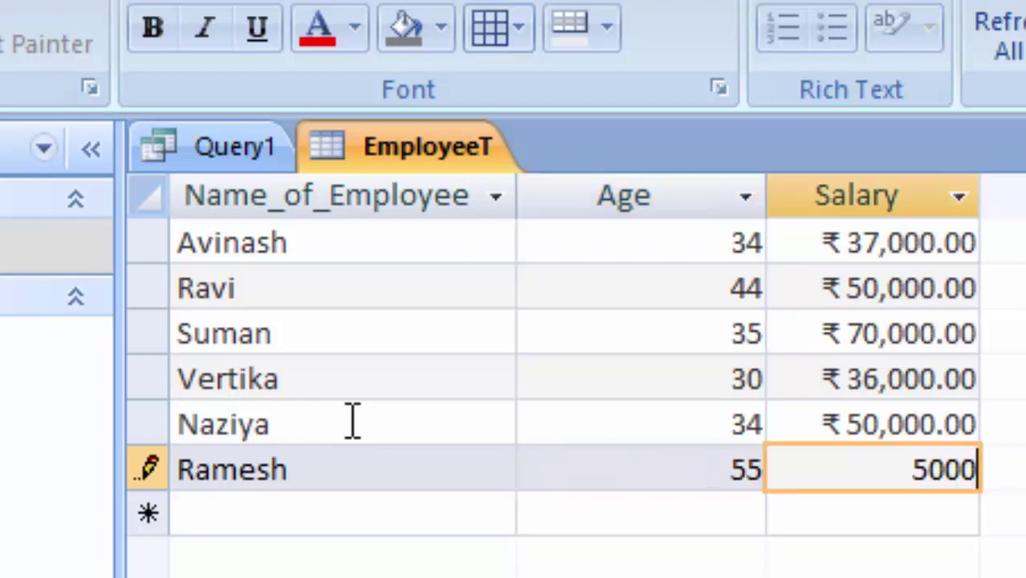
text(0)
key(Tab)
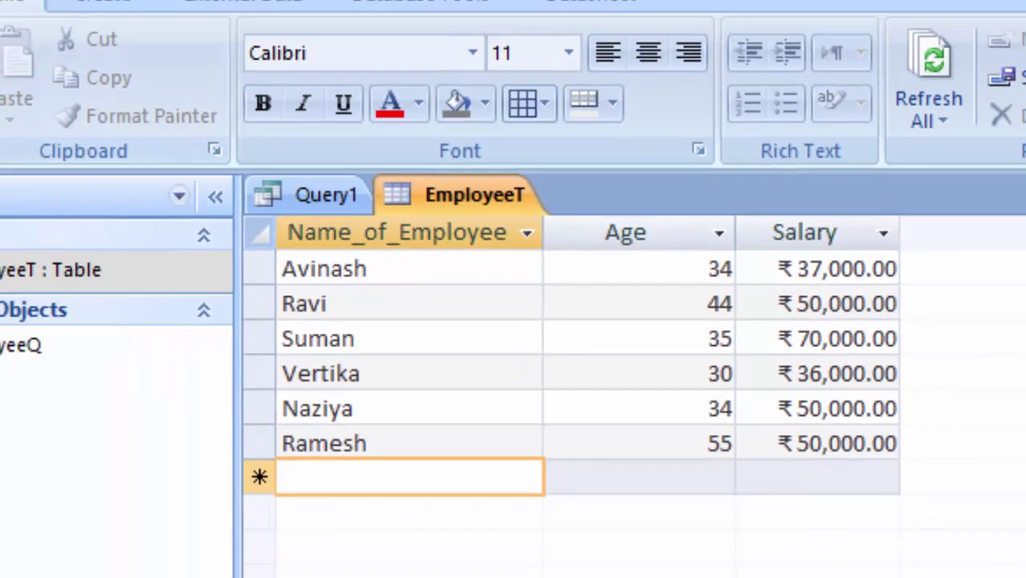
Write Query1's SQL as SELECT * from EmployeeT where Salary=50000;, correcting the 'whre' typo
click(353, 232)
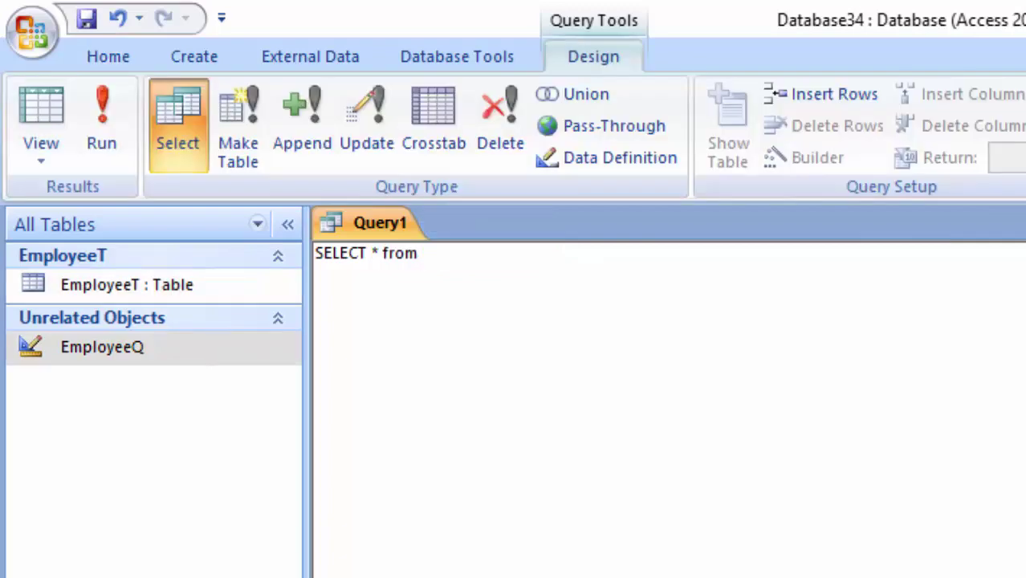
text(ELECT * from E)
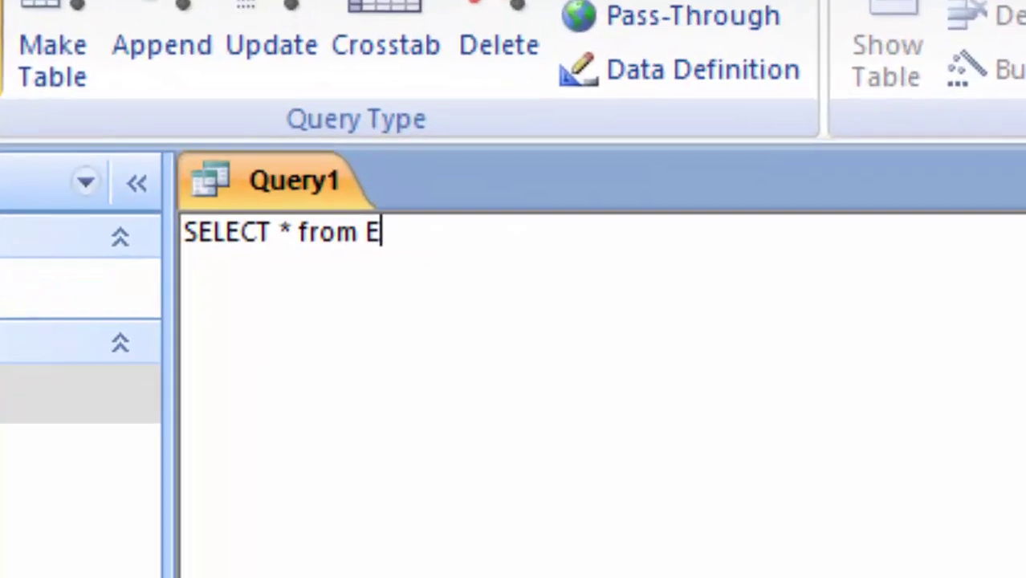
text(mployee)
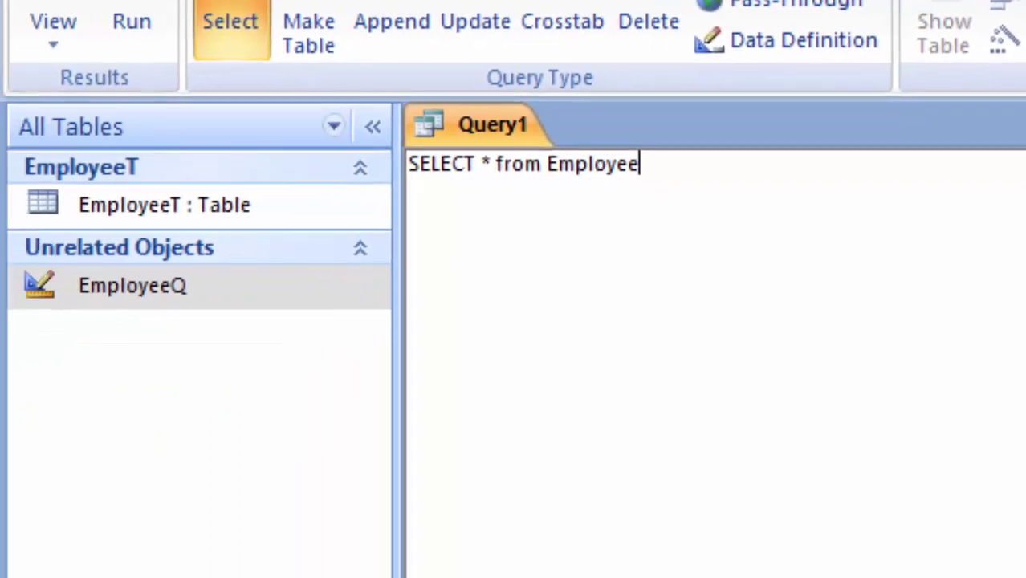
text(T)
click(738, 172)
text(whr)
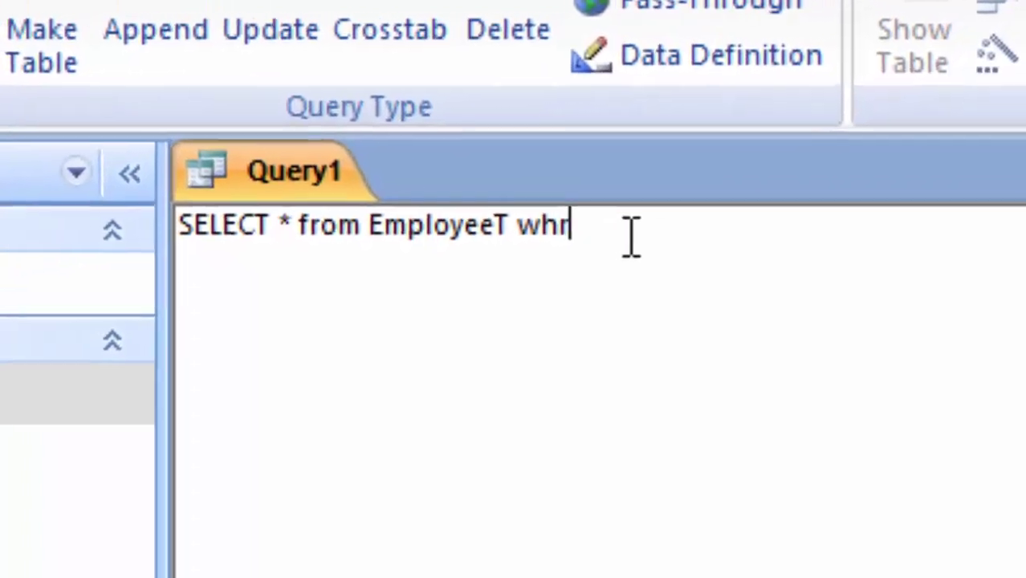
text(e)
key(BackSpace)
key(BackSpace)
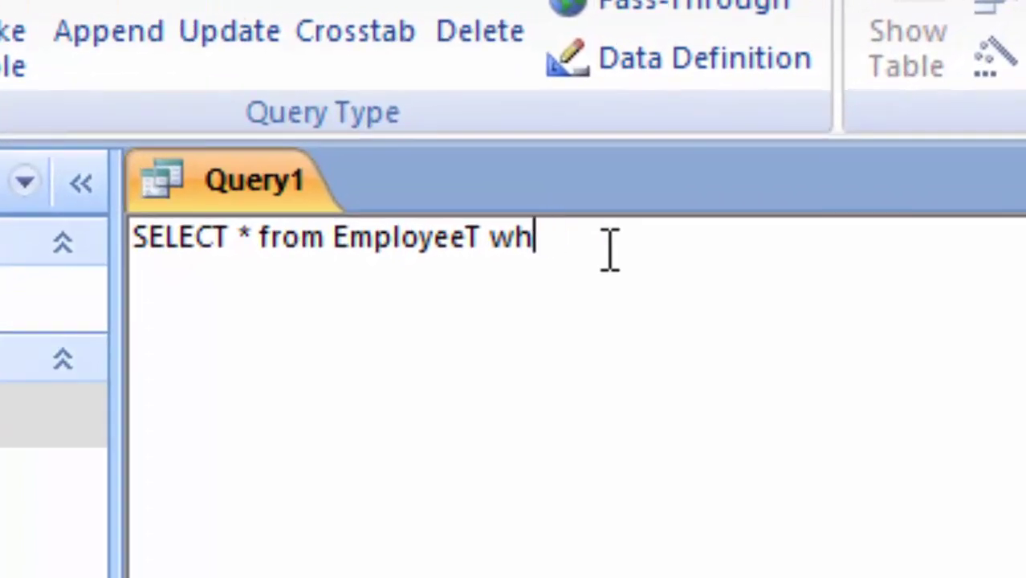
text(ere )
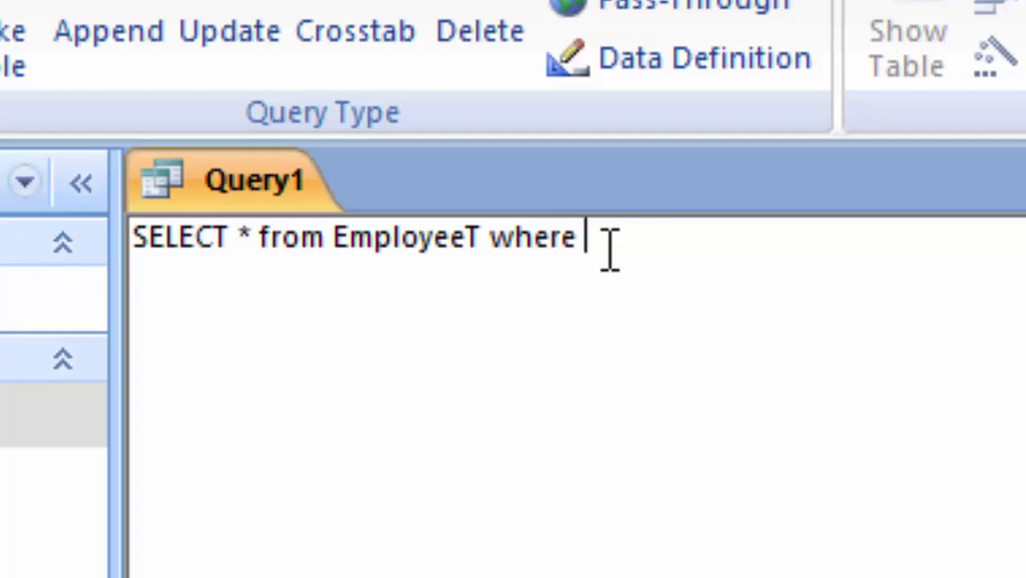
text(Sala)
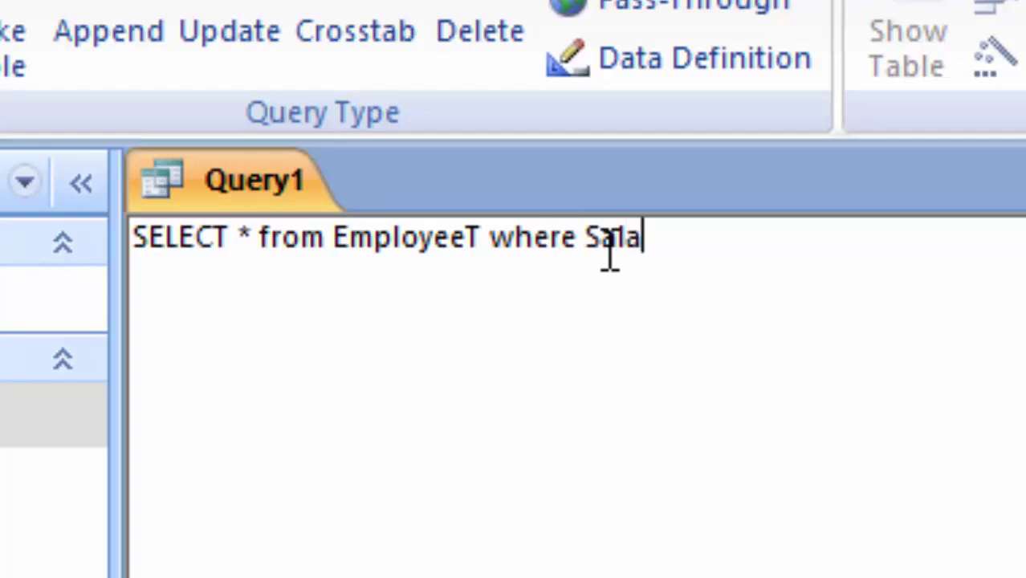
text(ry )
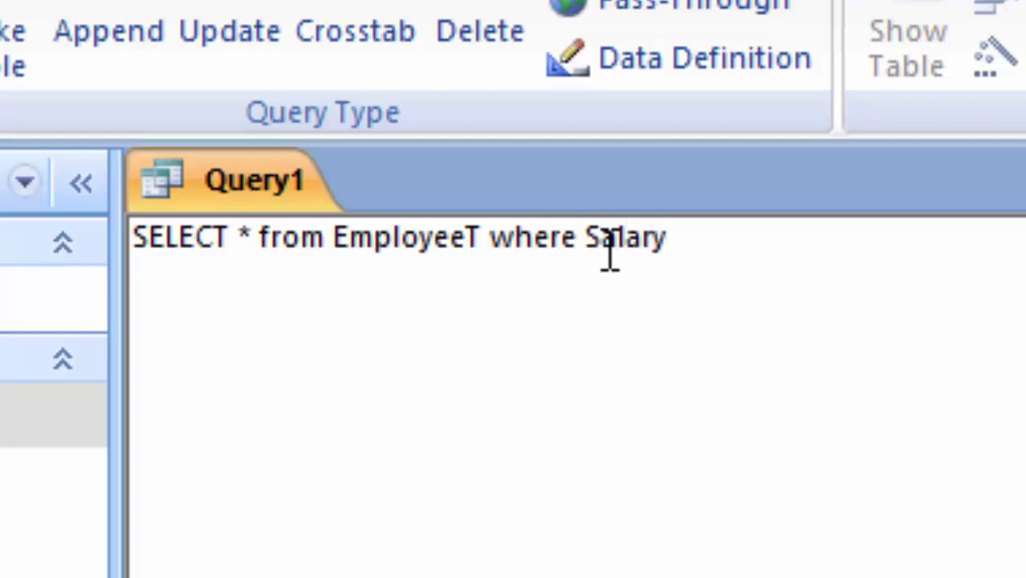
text(=50)
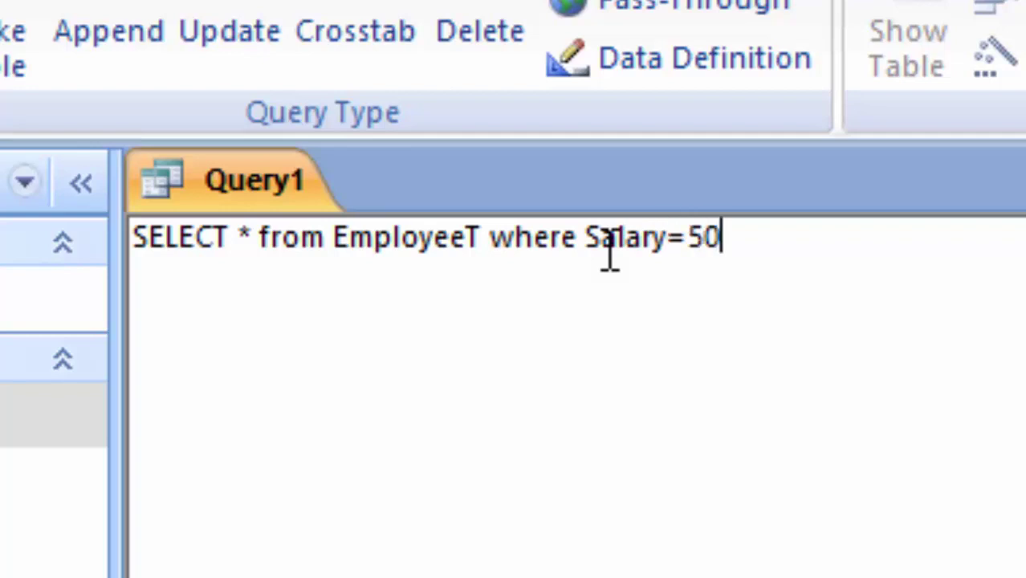
text(000)
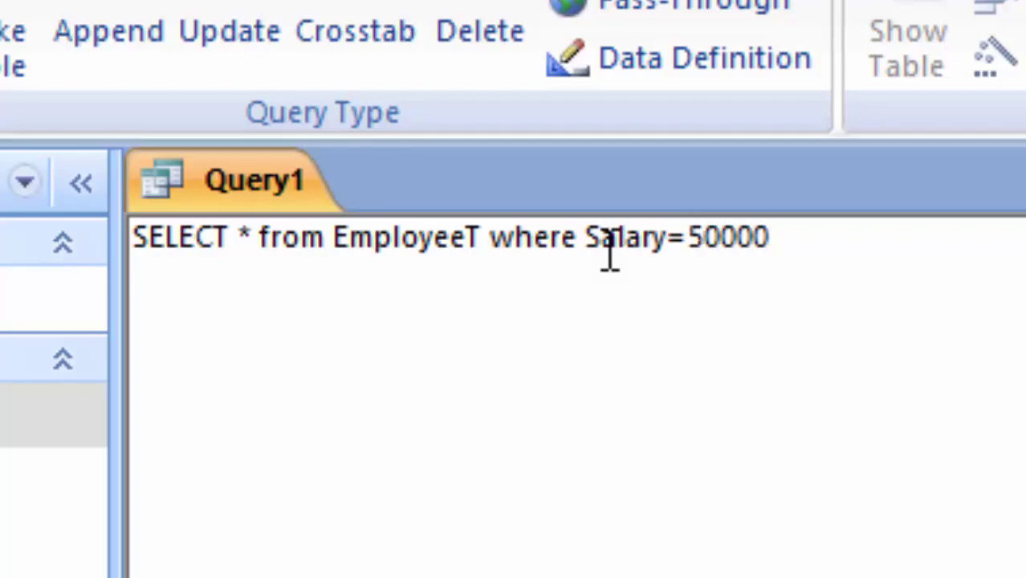
text(;)
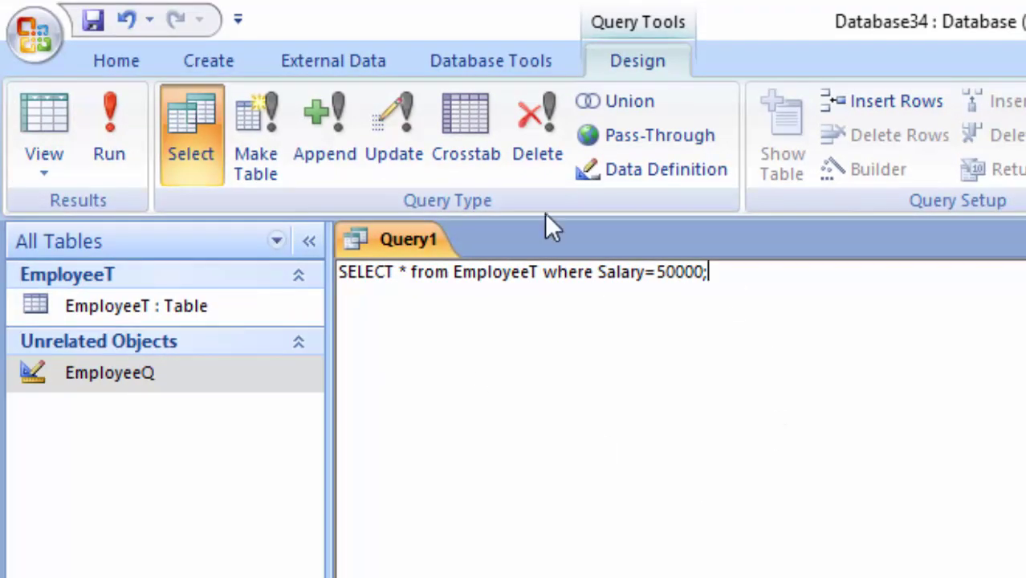
Run Query1 to list the three employees earning ₹50,000.00
click(121, 149)
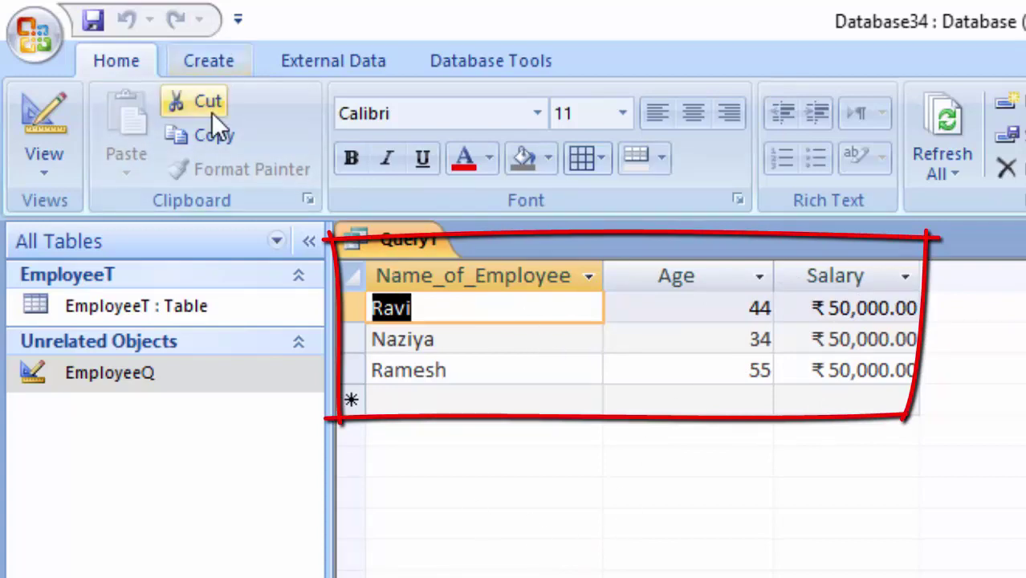
click(209, 61)
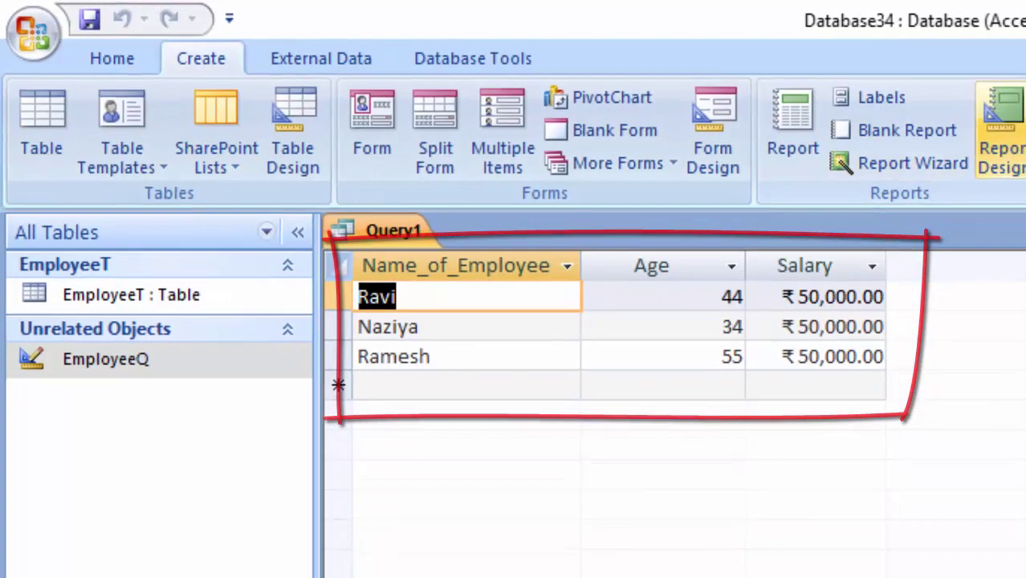
Create a new Query2 with no tables added, in SQL View
click(882, 94)
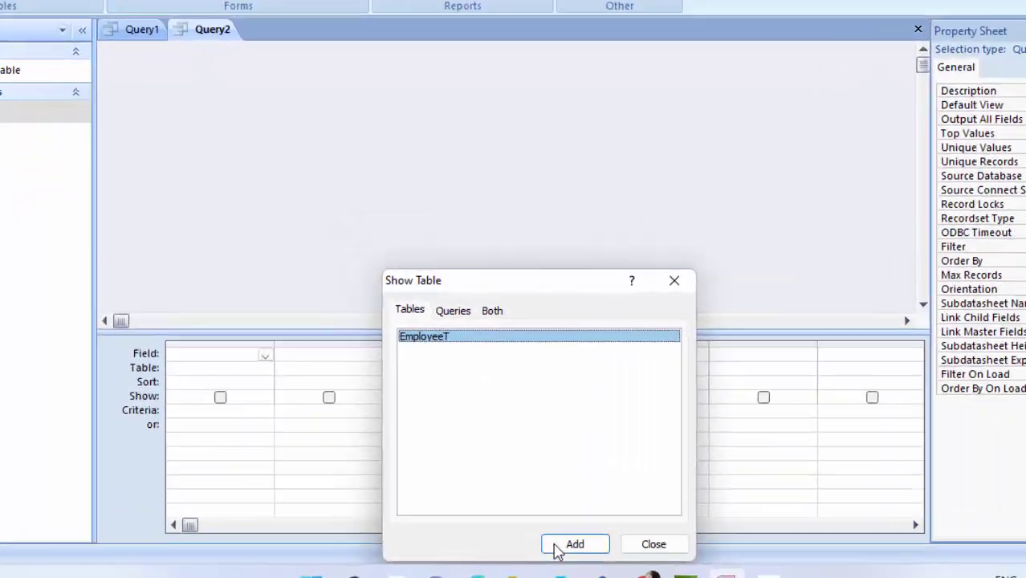
click(654, 545)
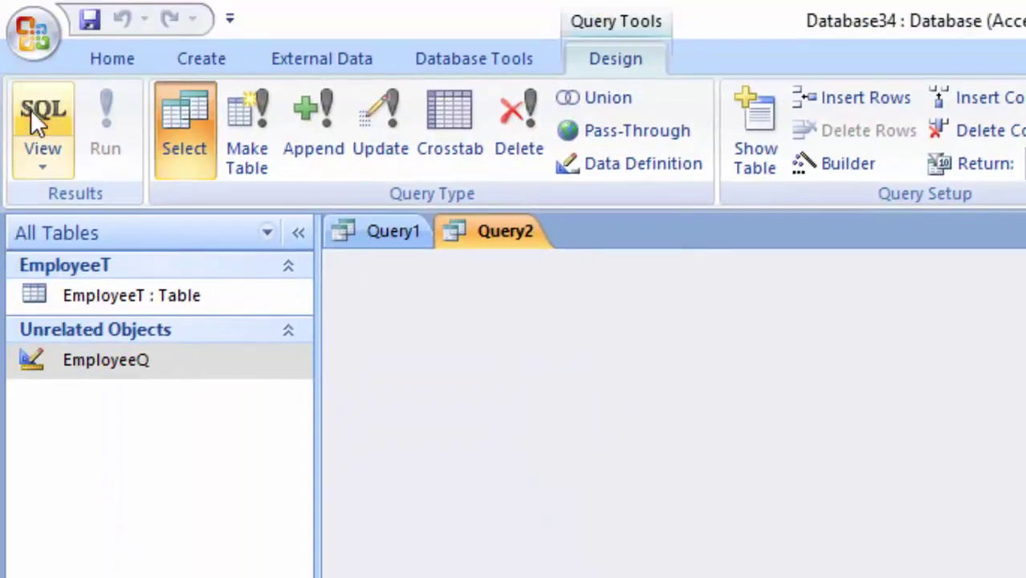
click(33, 110)
click(501, 269)
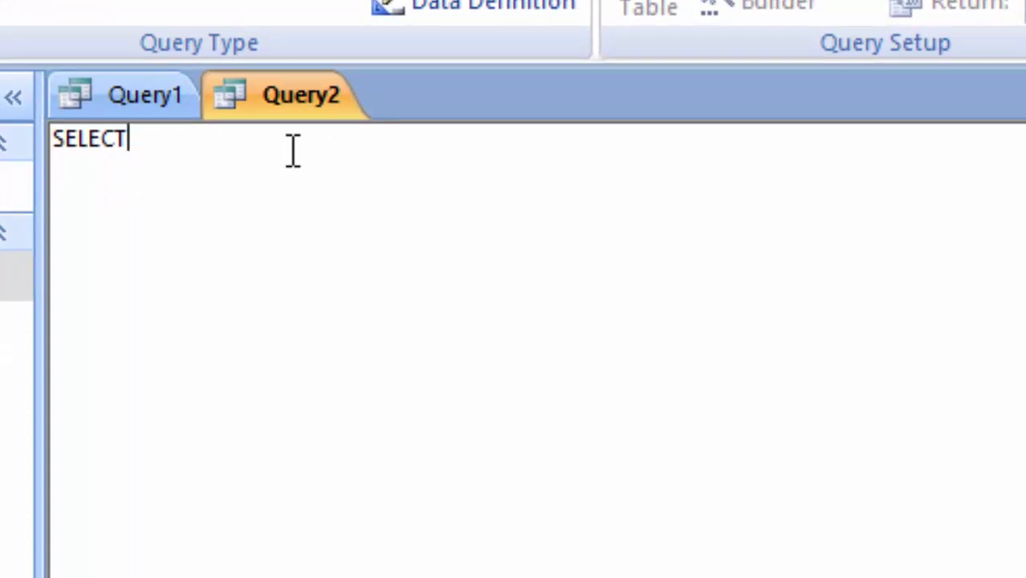
Check Query1's SQL, then type 'from EmployeeT where' after SELECT * in Query2
click(137, 116)
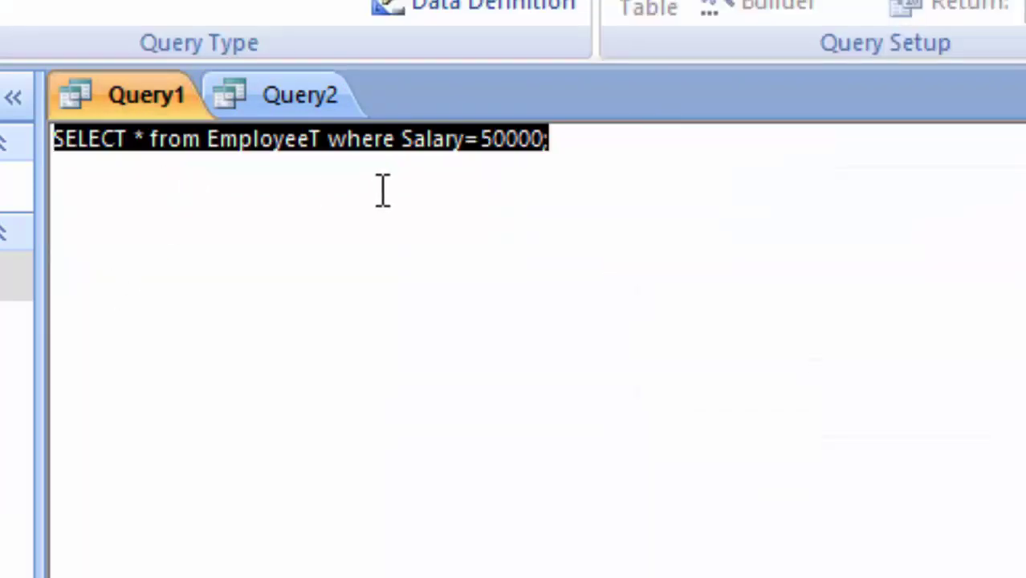
click(615, 152)
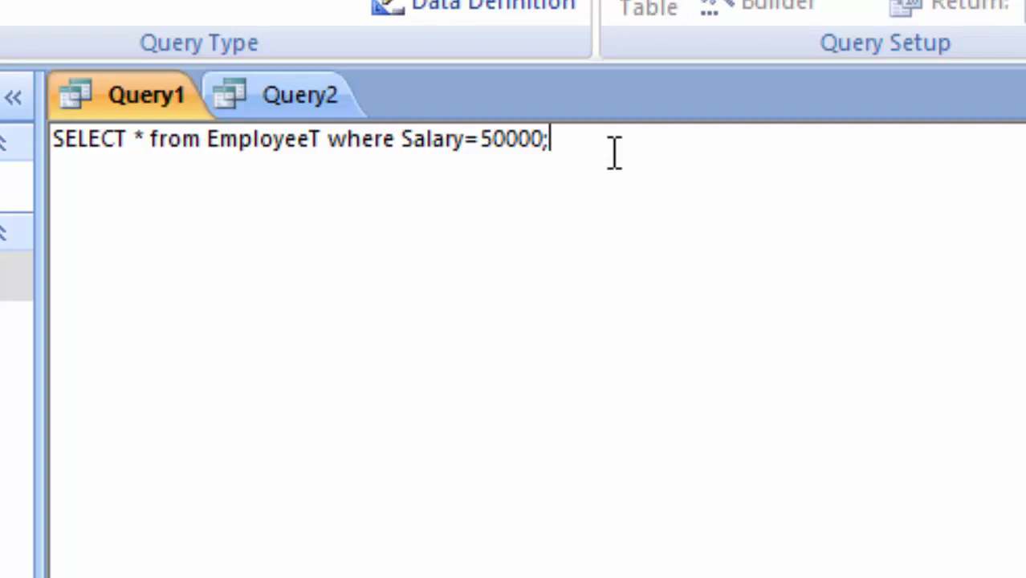
click(293, 93)
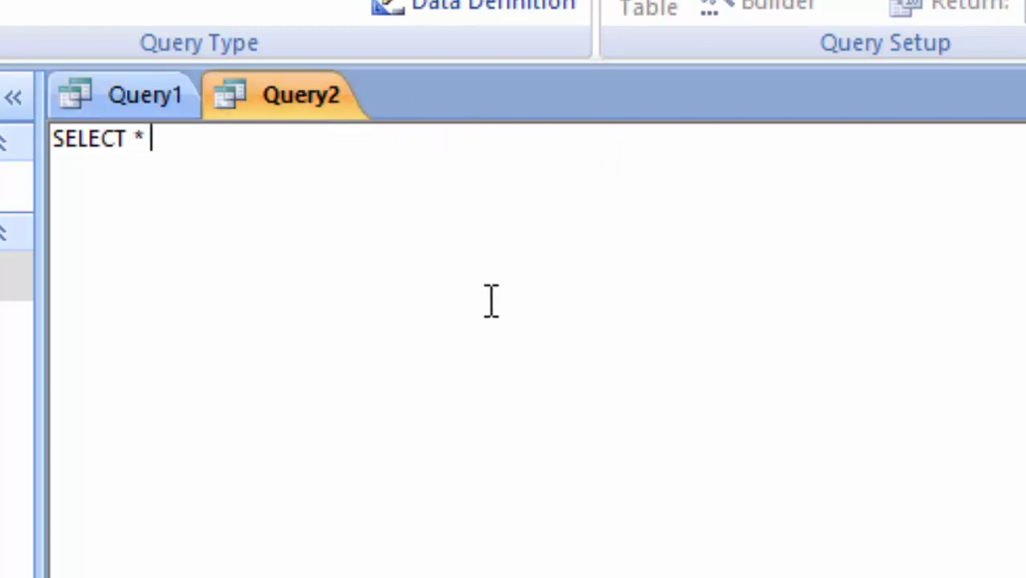
text(from E)
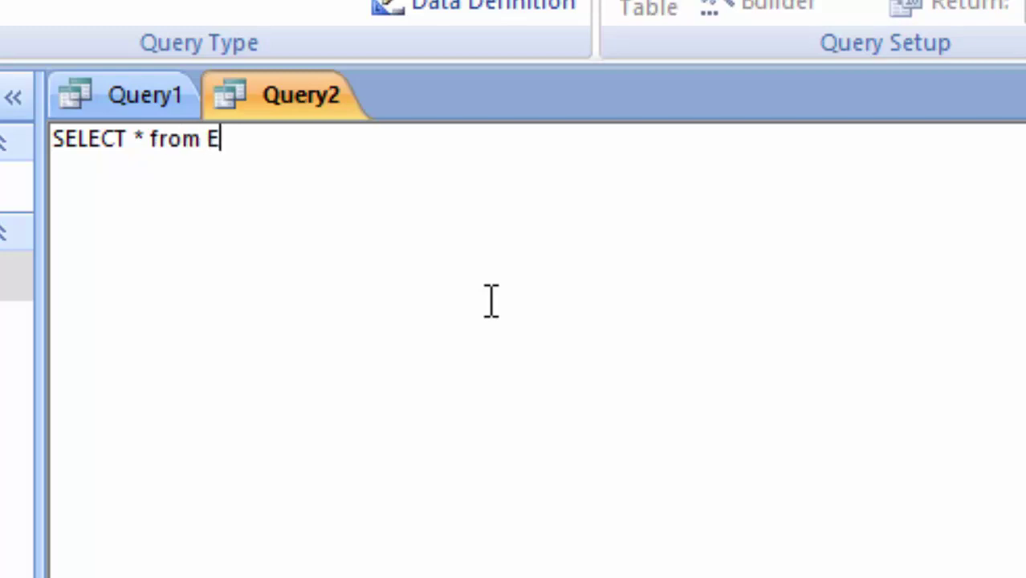
text(mploye)
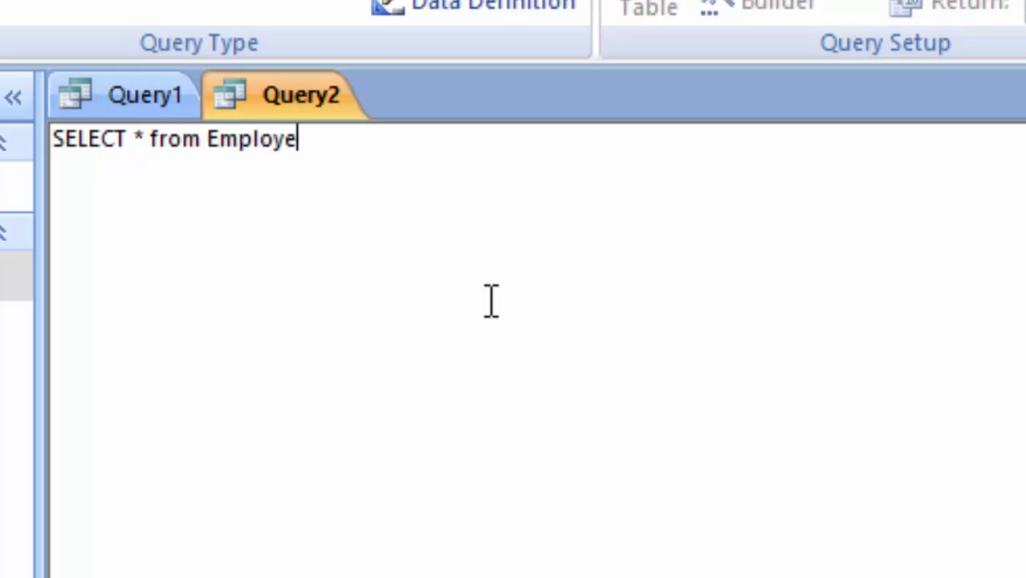
text(eT)
text( where)
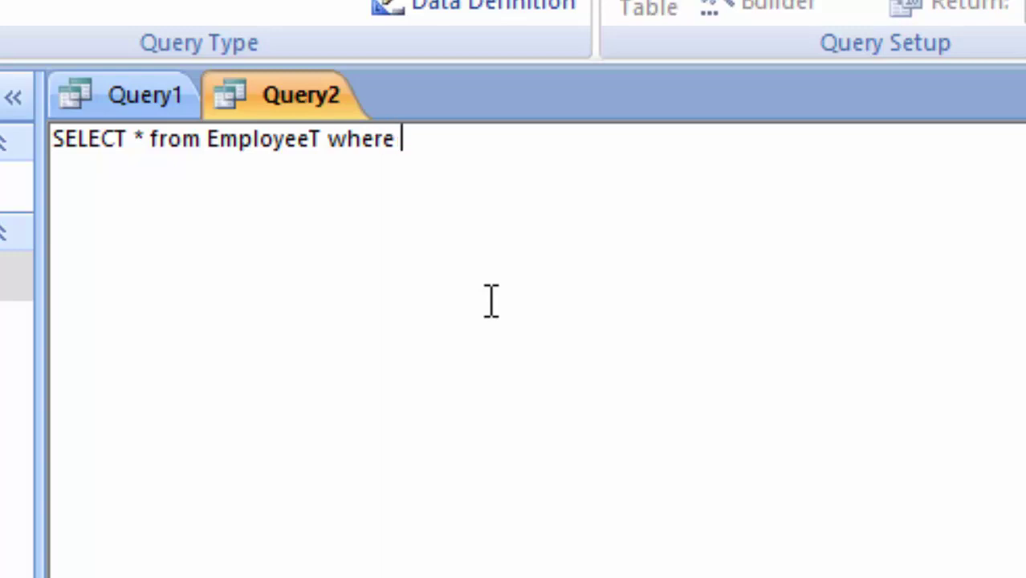
Add an EmployeeT record with the same employee name as earlier, aged 34, salary 40,000
click(16, 186)
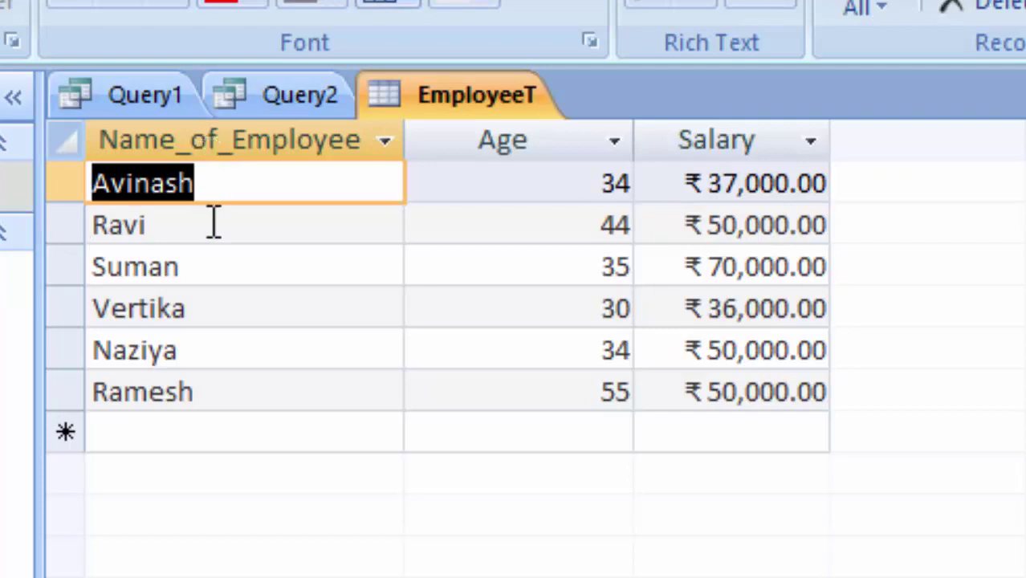
click(190, 427)
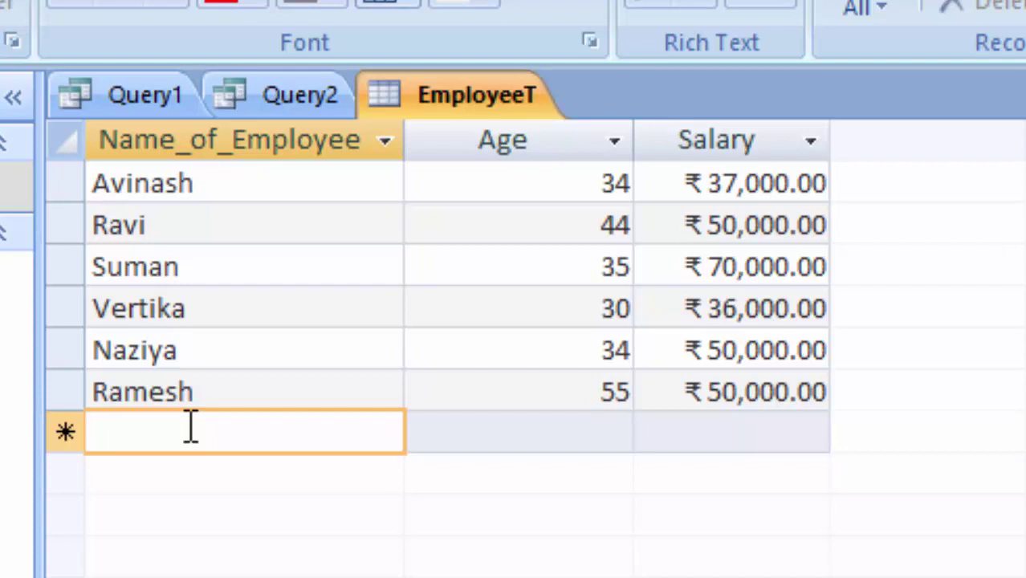
text(Ramesh)
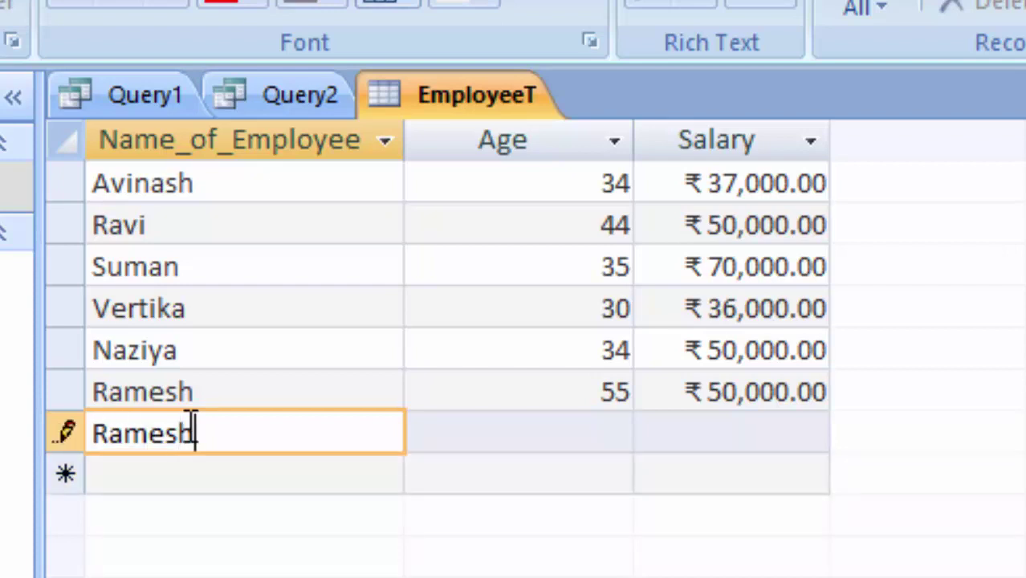
key(Tab)
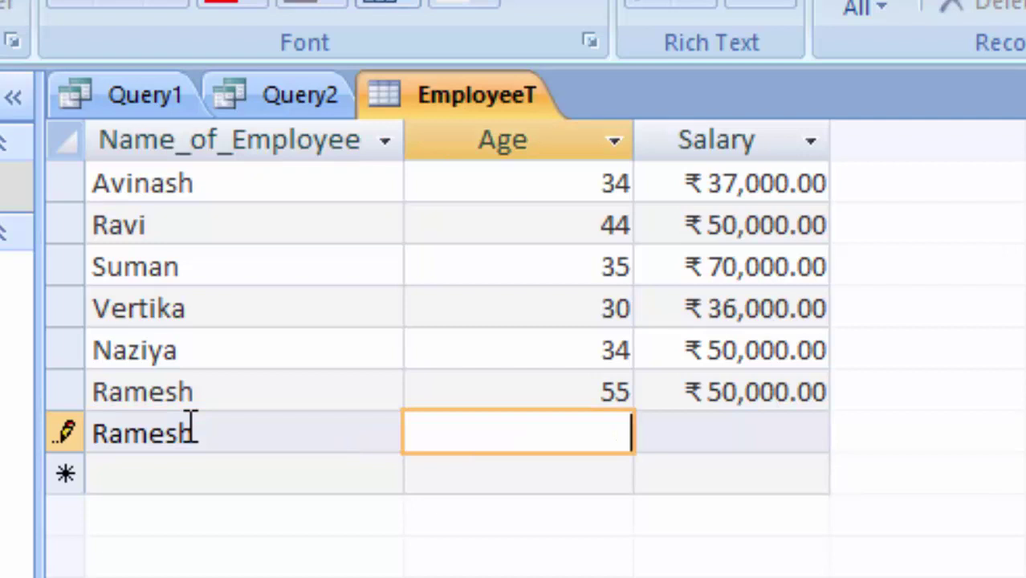
text(34)
key(Tab)
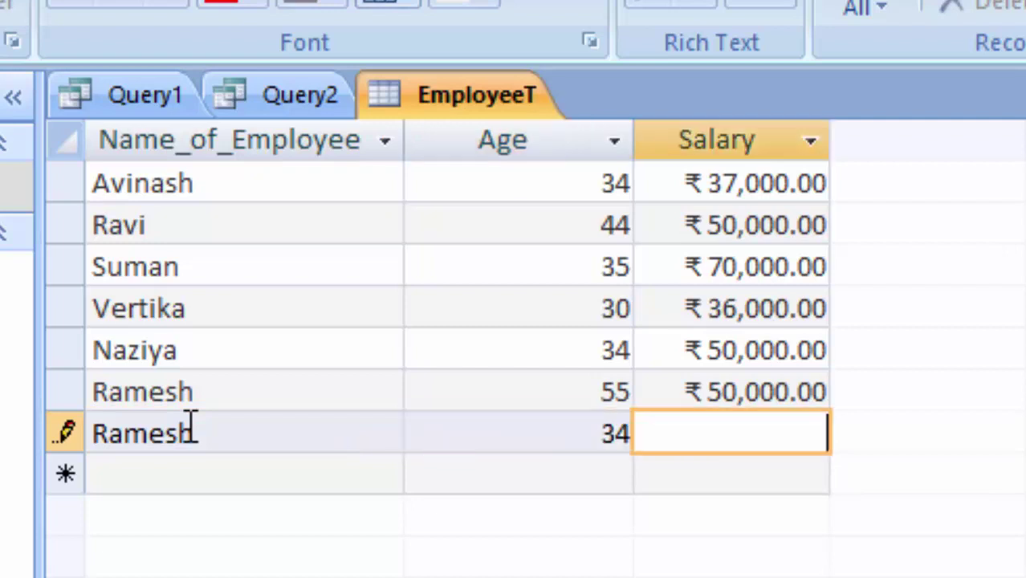
text(40,0)
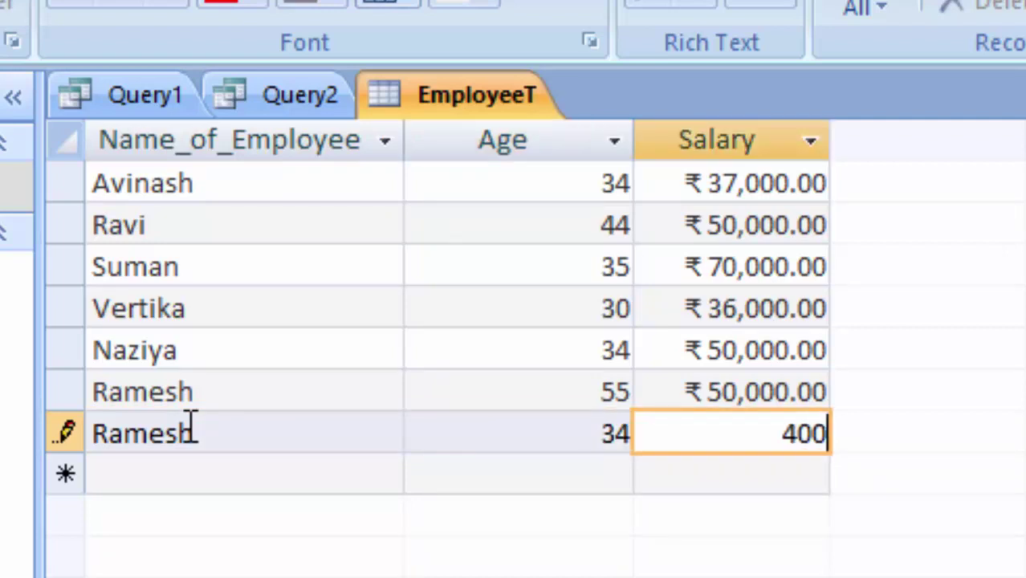
text(00)
key(Tab)
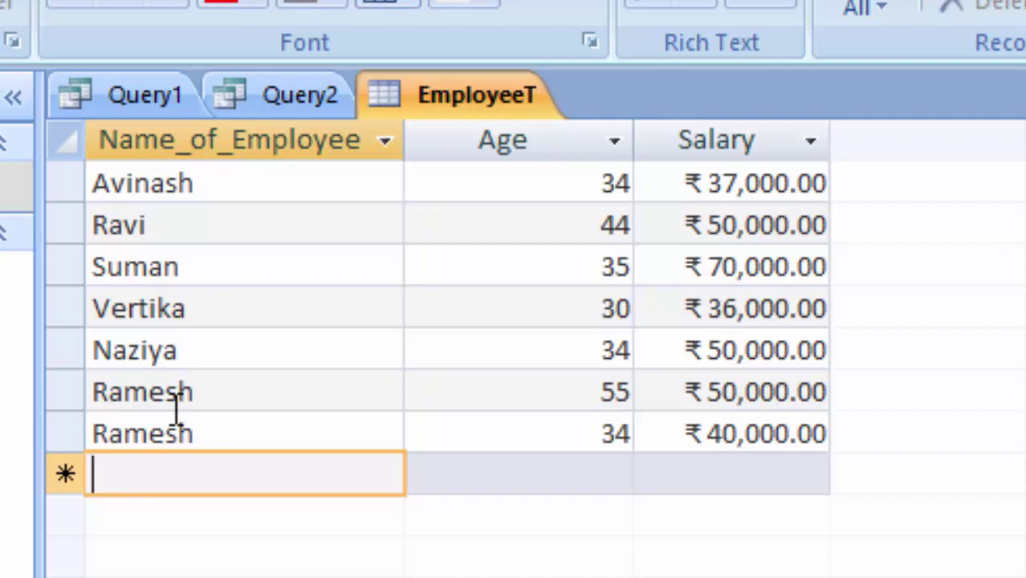
Complete Query2's WHERE clause to match Name_of_Employee against that employee's name, fixing typos
click(263, 100)
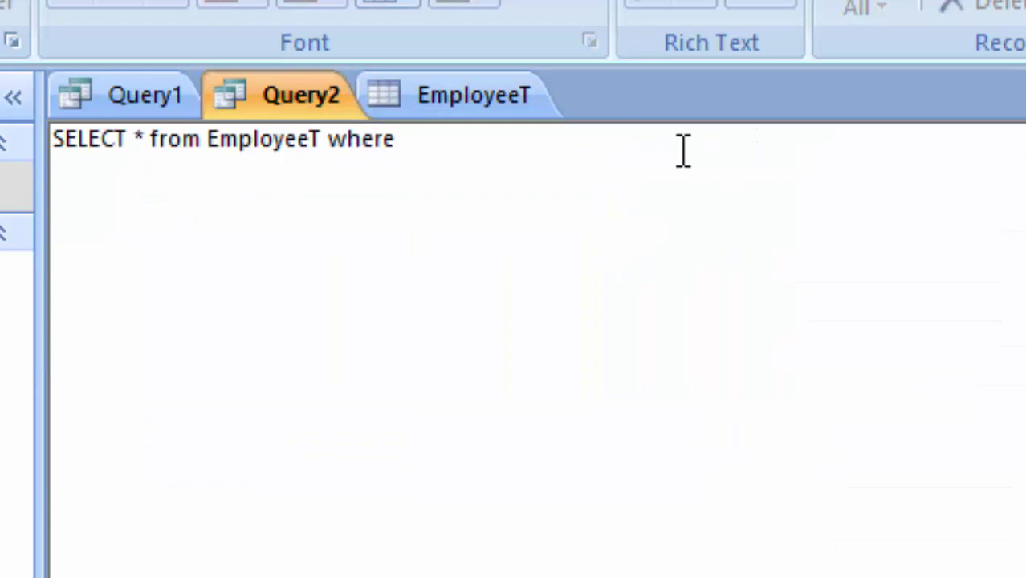
text(Name )
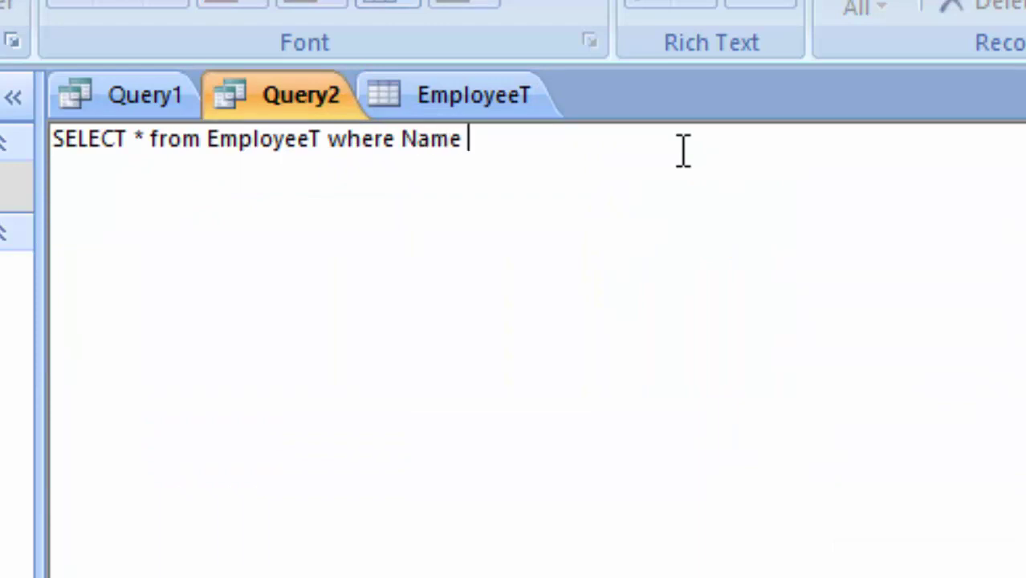
text(o)
key(BackSpace)
key(BackSpace)
text(_)
text(of_e)
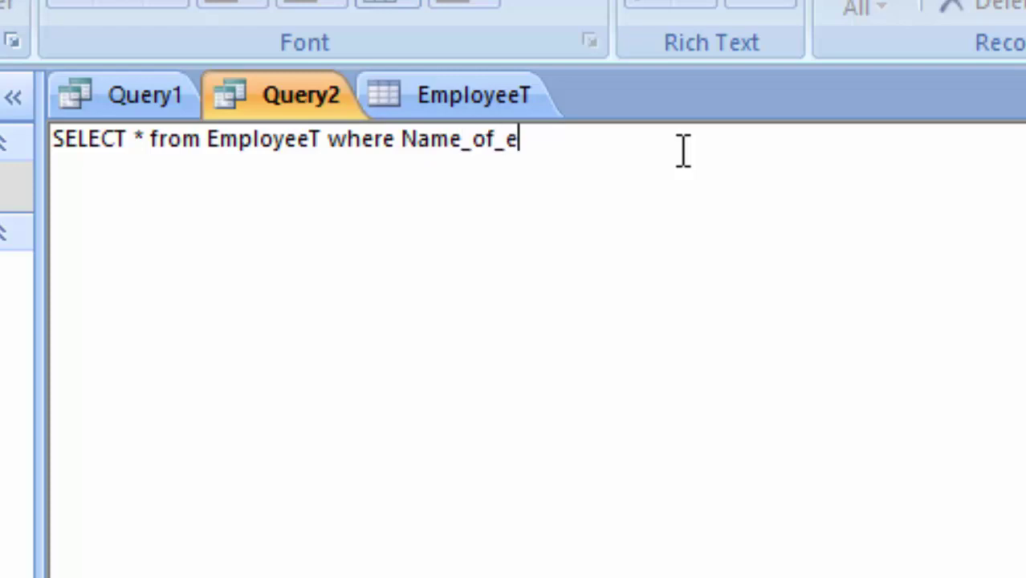
text(mployee)
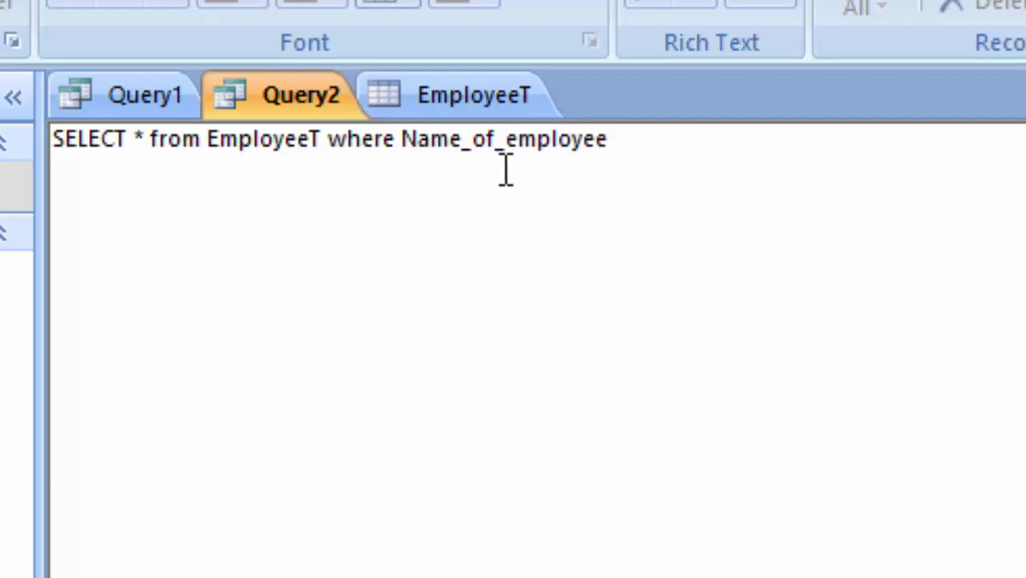
key(BackSpace)
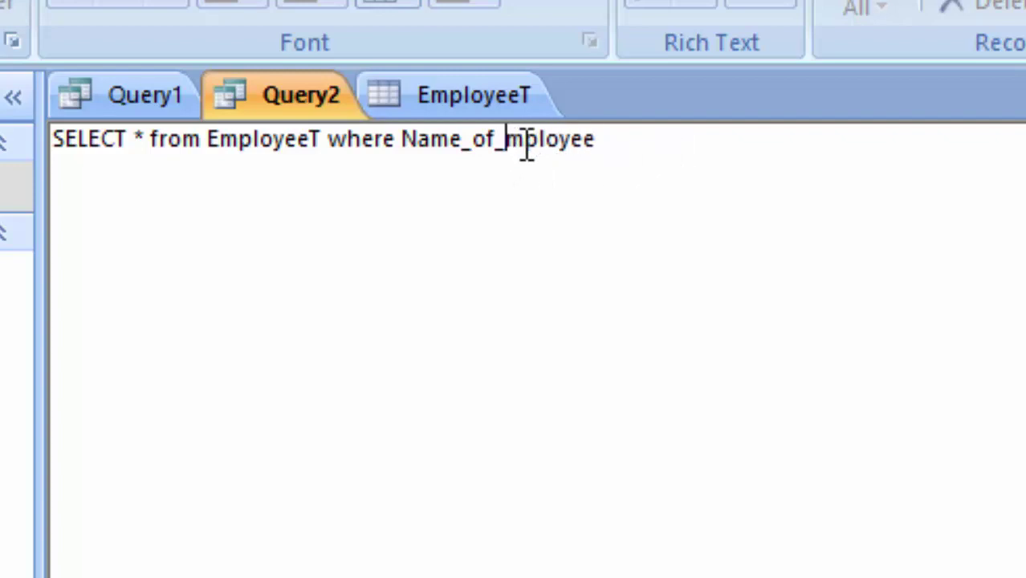
text(E)
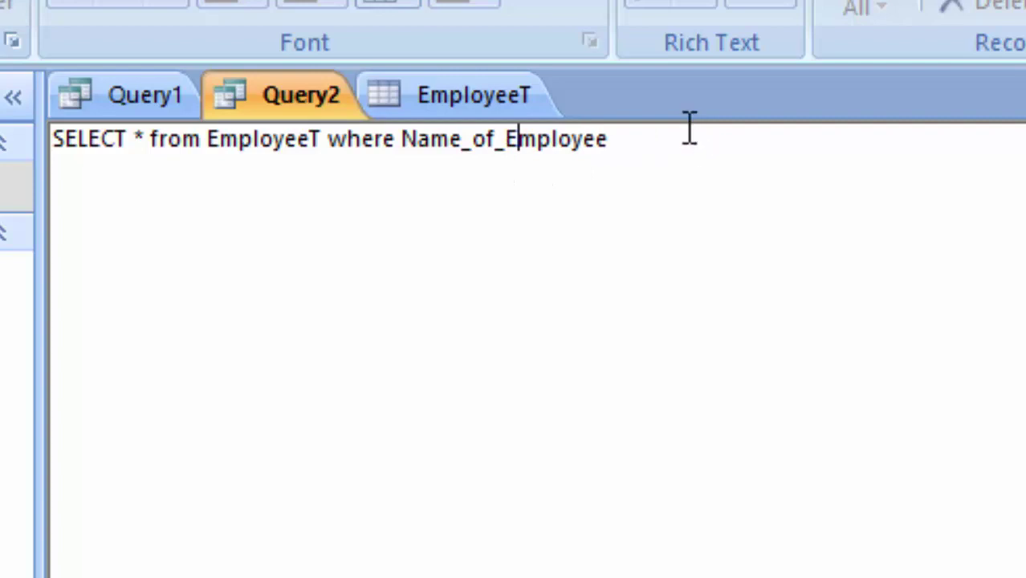
click(677, 138)
text(=)
text(')
text(Rames)
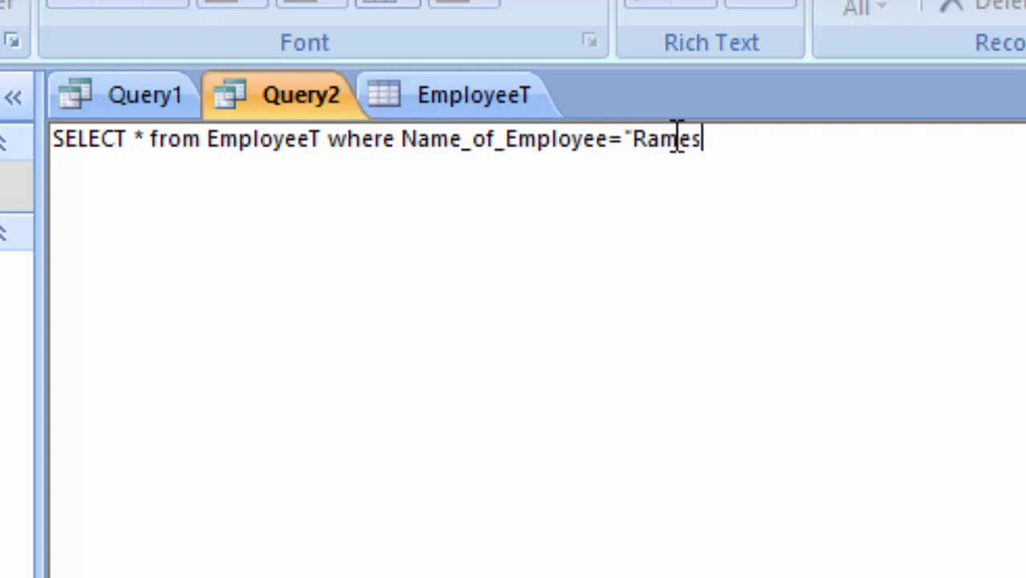
text(h";)
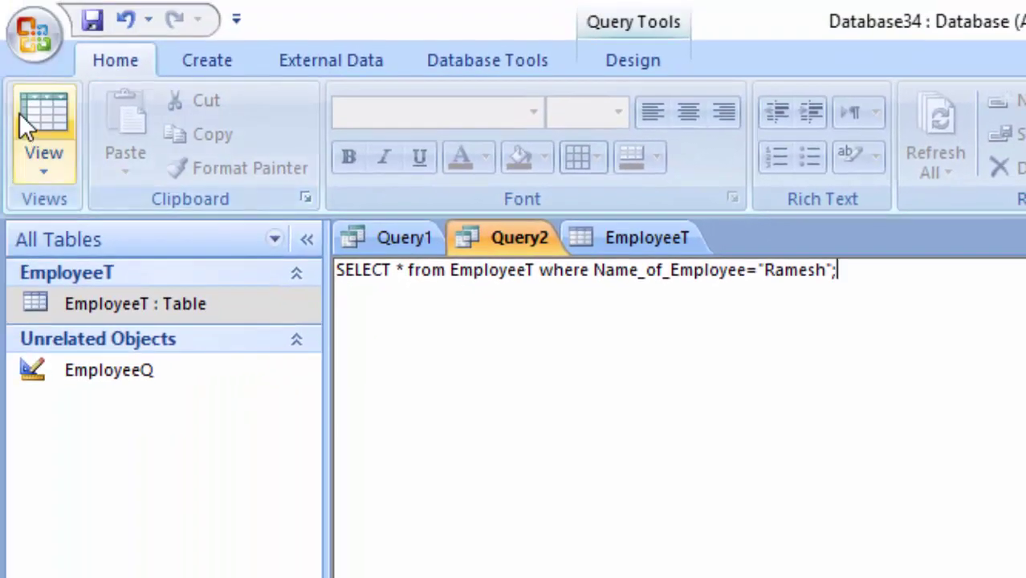
Run Query2 to return the two matching rows, aged 55 and 34
click(619, 63)
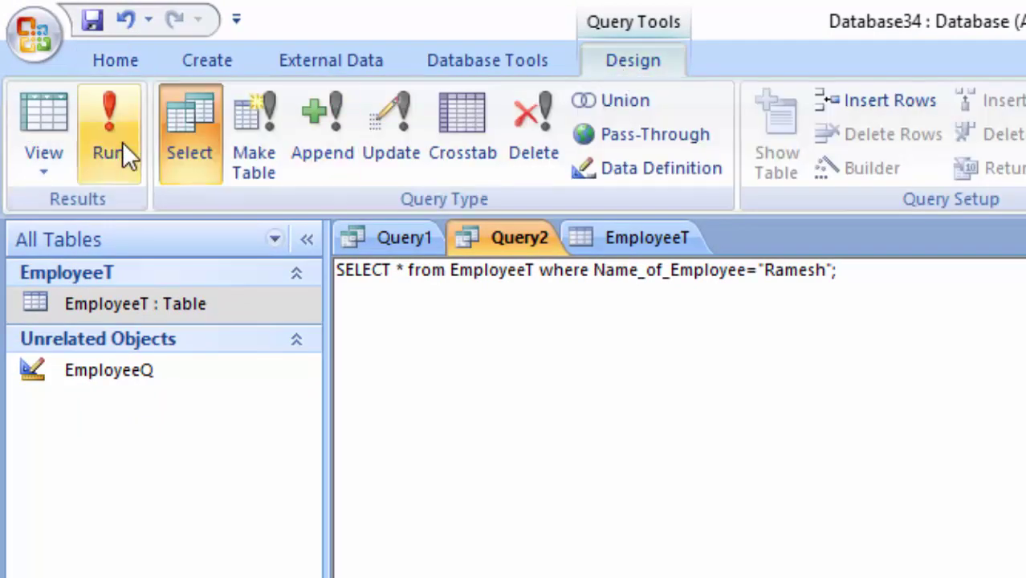
click(122, 143)
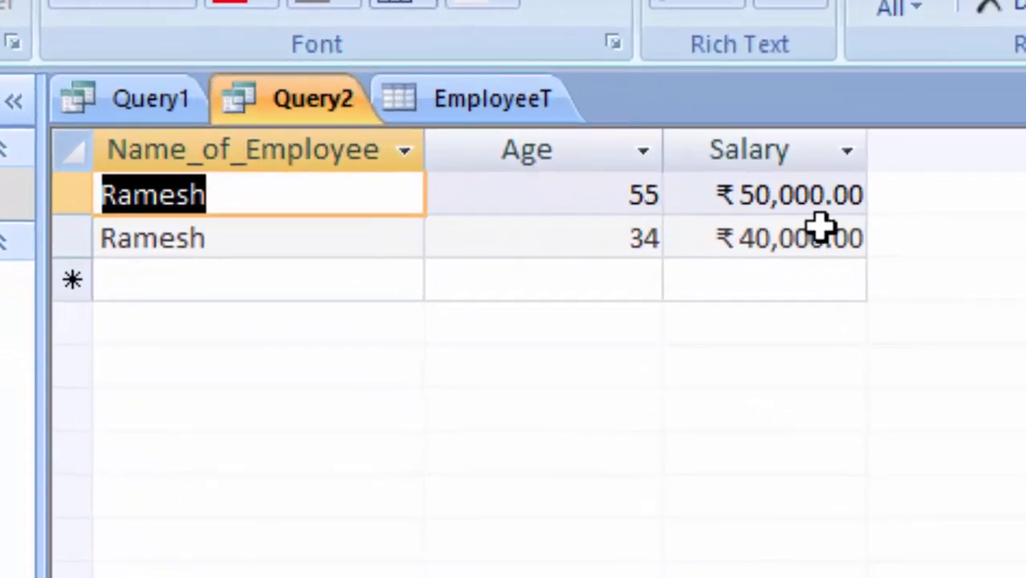